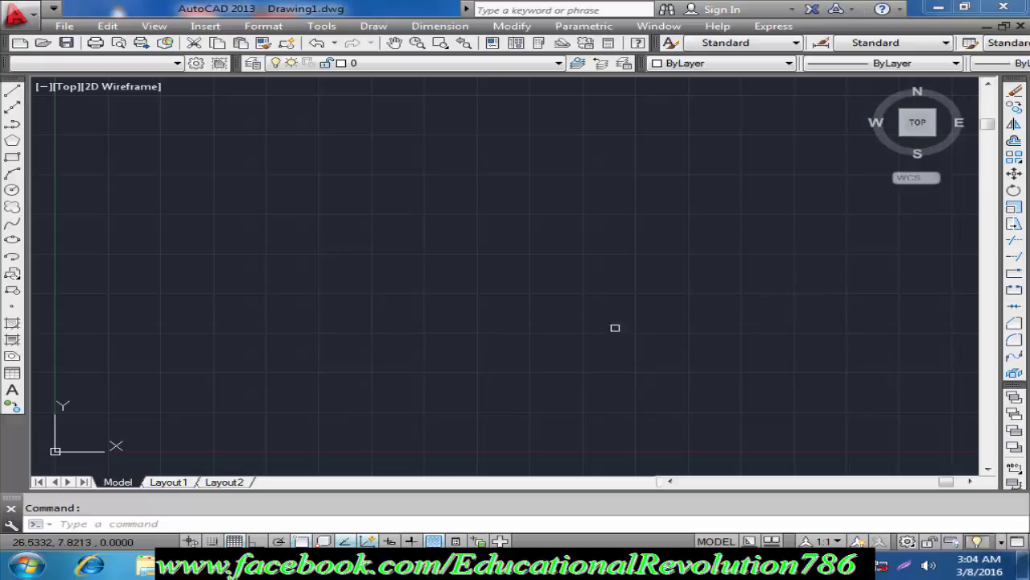
Step: Draw a vertical line near the middle of the drawing area with Ortho on to serve as the mirror axis
key("Return")
left_click(407, 156)
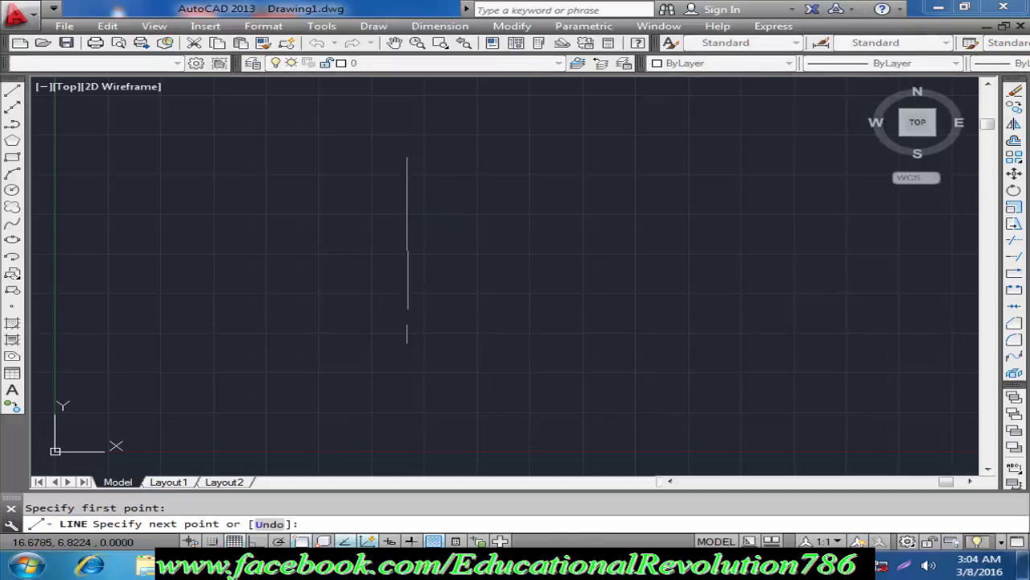
left_click(407, 356)
key("Return")
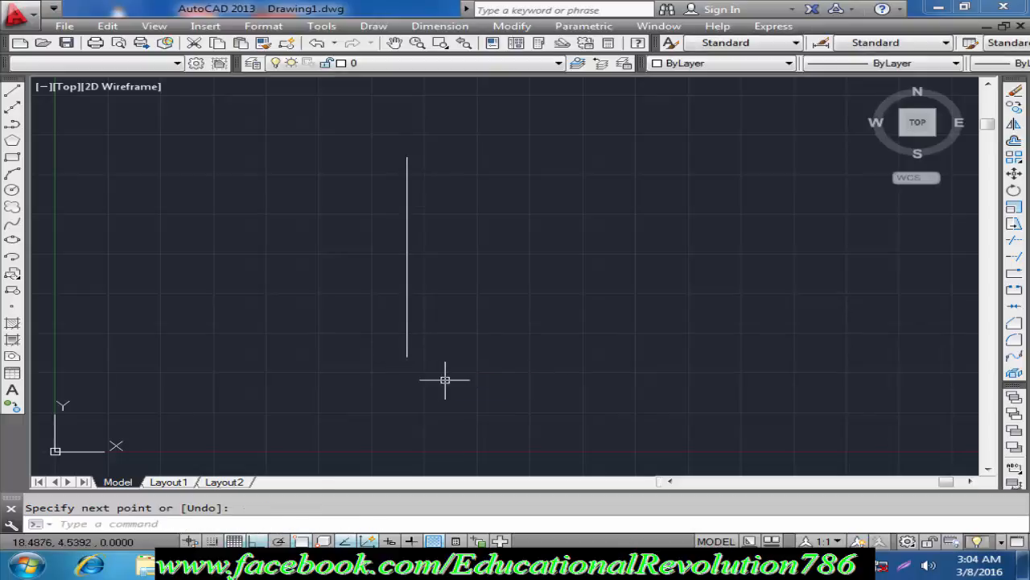
Step: Draw a closed right triangle left of the vertical line, with a horizontal base about 7 units long and its upright side facing the line
type("l")
key("Return")
left_click(223, 301)
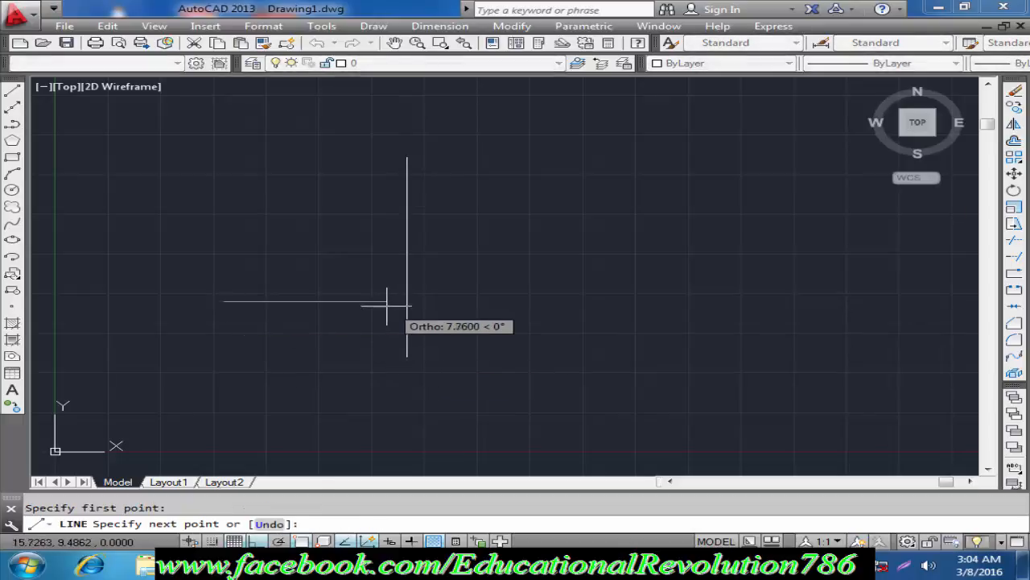
left_click(369, 301)
left_click(370, 185)
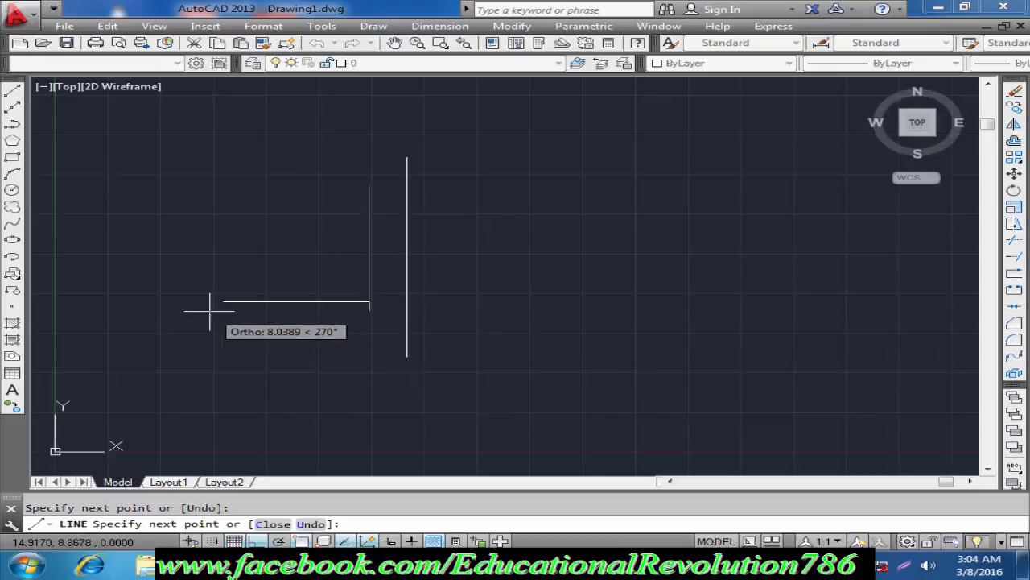
left_click(223, 301)
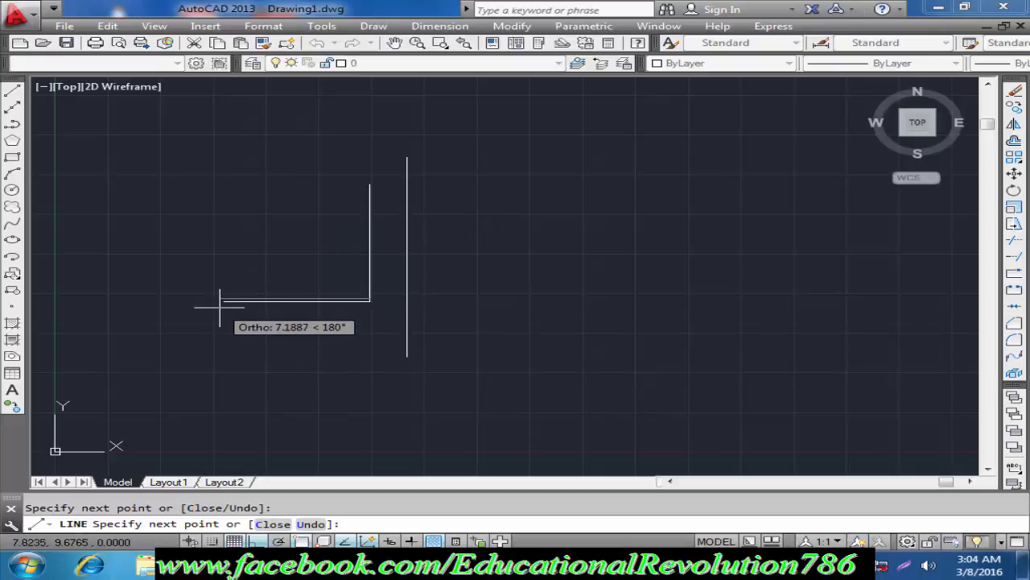
key("ctrl+z")
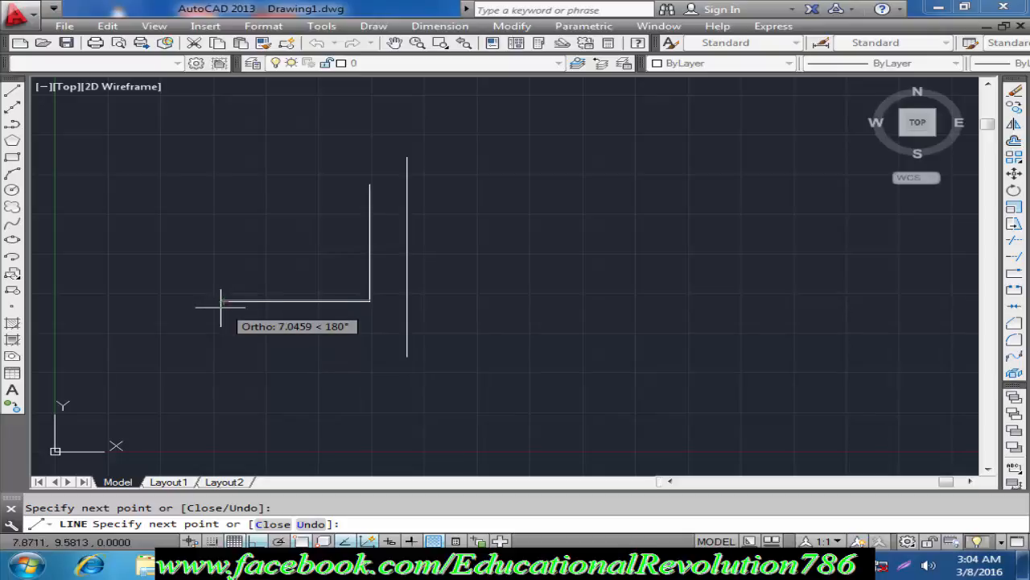
scroll(221, 306, "up", 4)
left_click(216, 295)
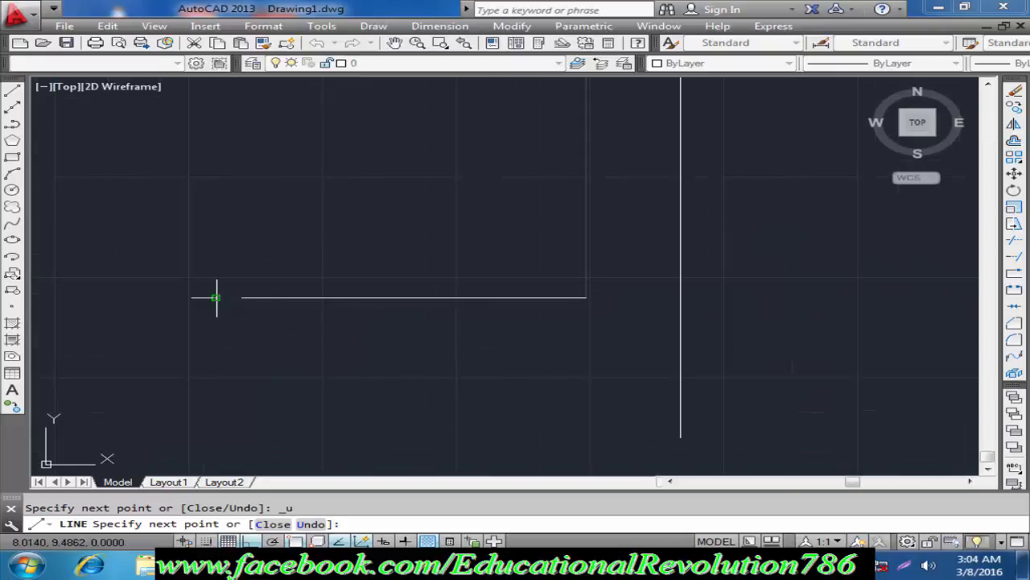
key("Return")
scroll(310, 325, "down", 4)
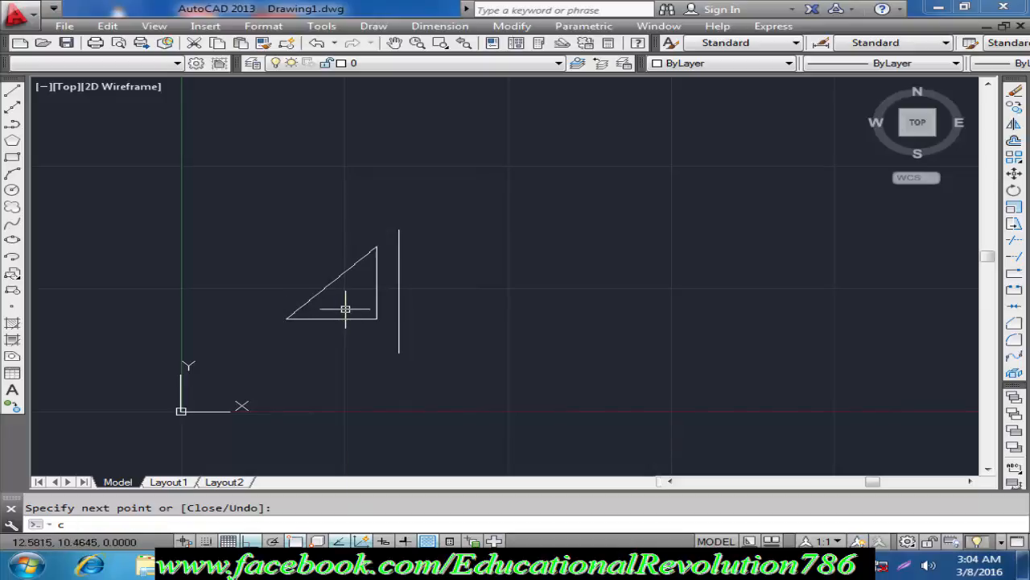
Step: Copy the triangle horizontally to the other side of the vertical line, about 11 units away
key("Return")
type("co")
key("Return")
left_click(387, 231)
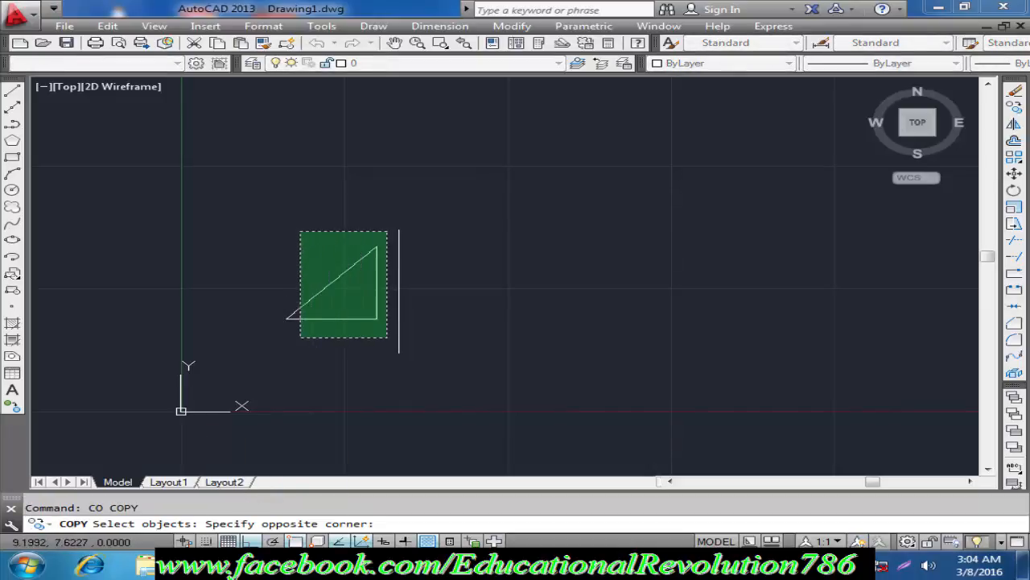
left_click(300, 337)
key("Return")
left_click(303, 348)
left_click(456, 344)
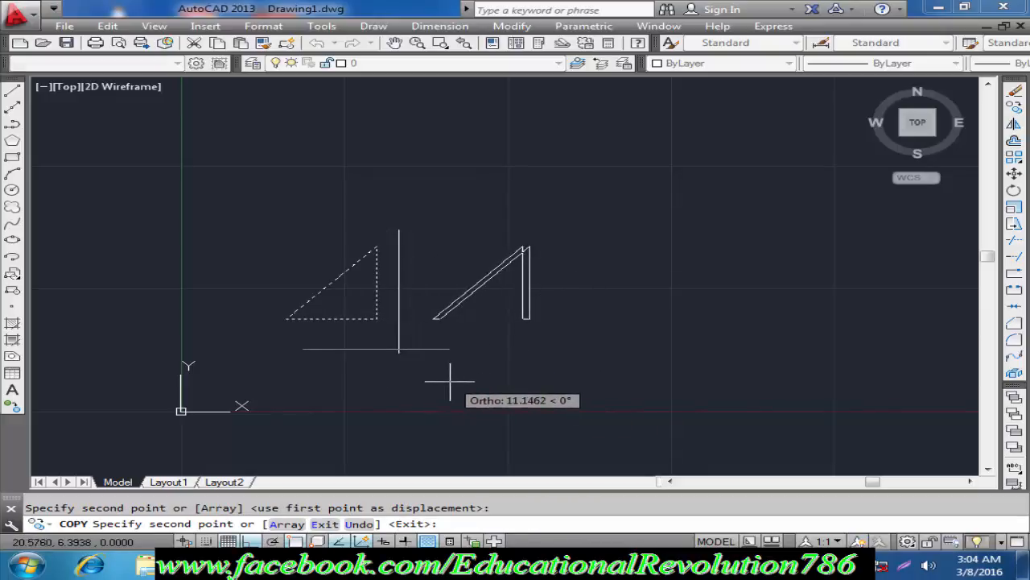
key("Escape")
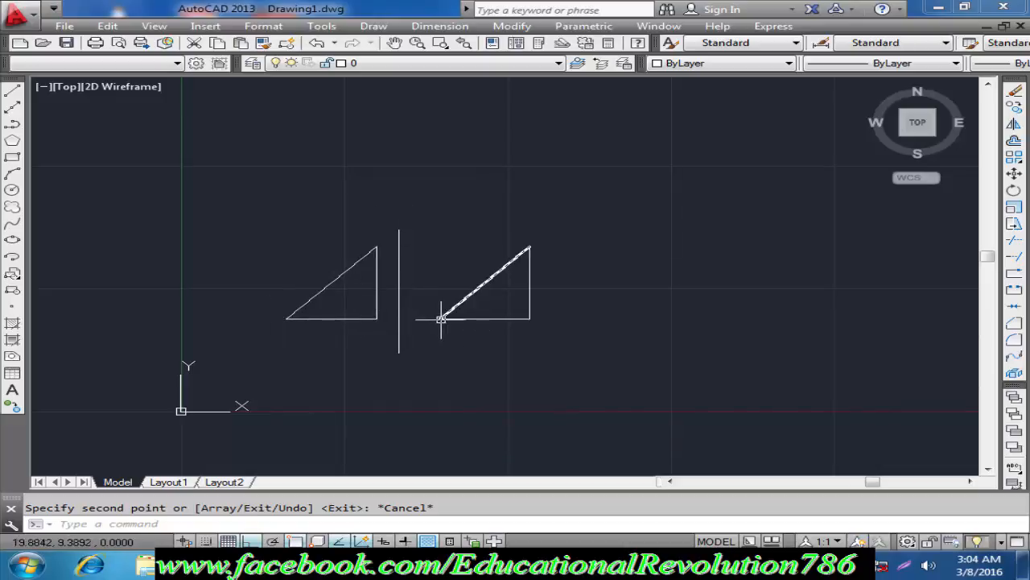
Step: Erase the copied triangle on the right of the vertical line
left_click(597, 213)
left_click(441, 350)
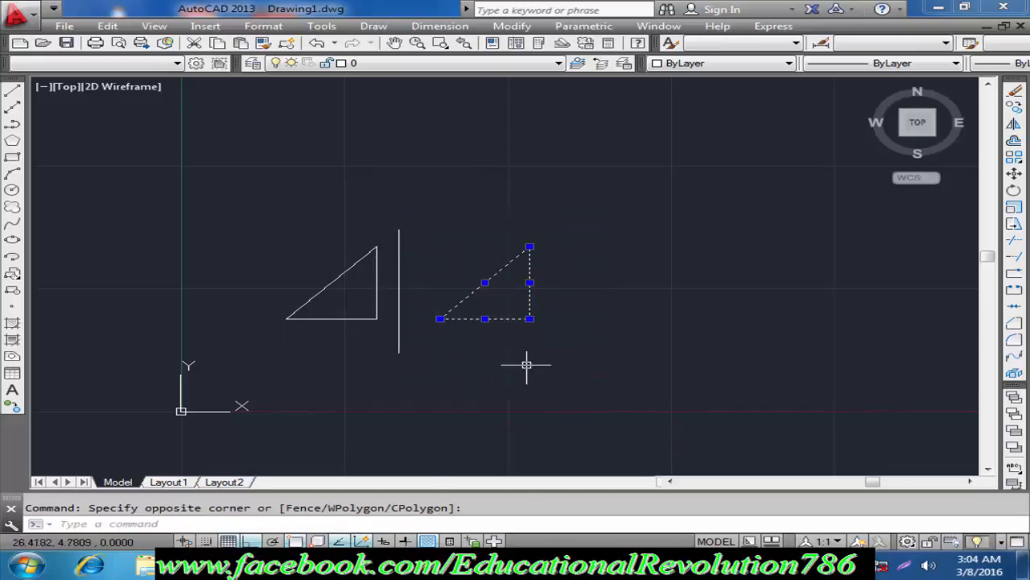
key("Delete")
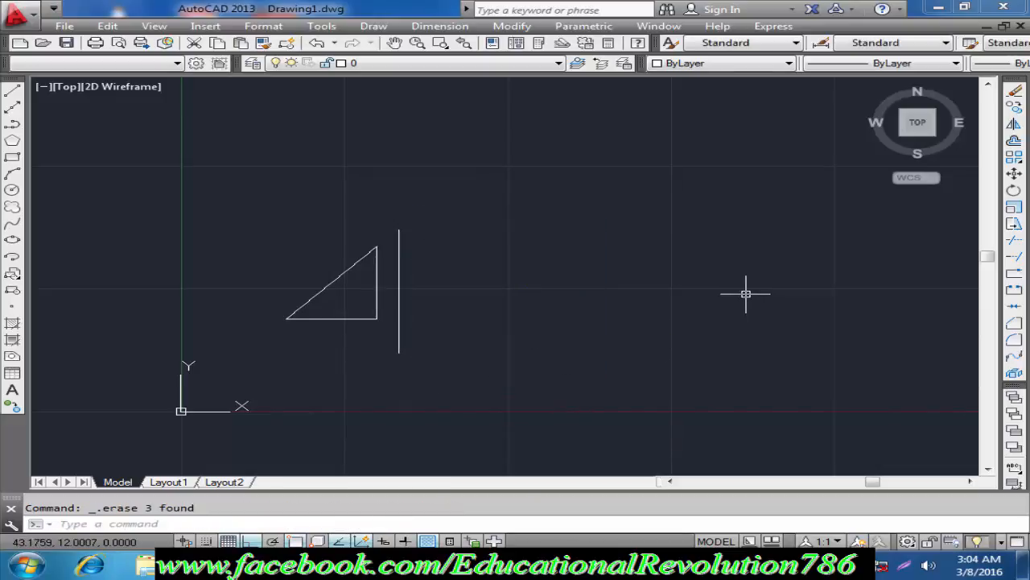
Step: Mirror the triangle across the vertical line, starting the axis at the line's upper endpoint and keeping the source objects
left_click(1013, 125)
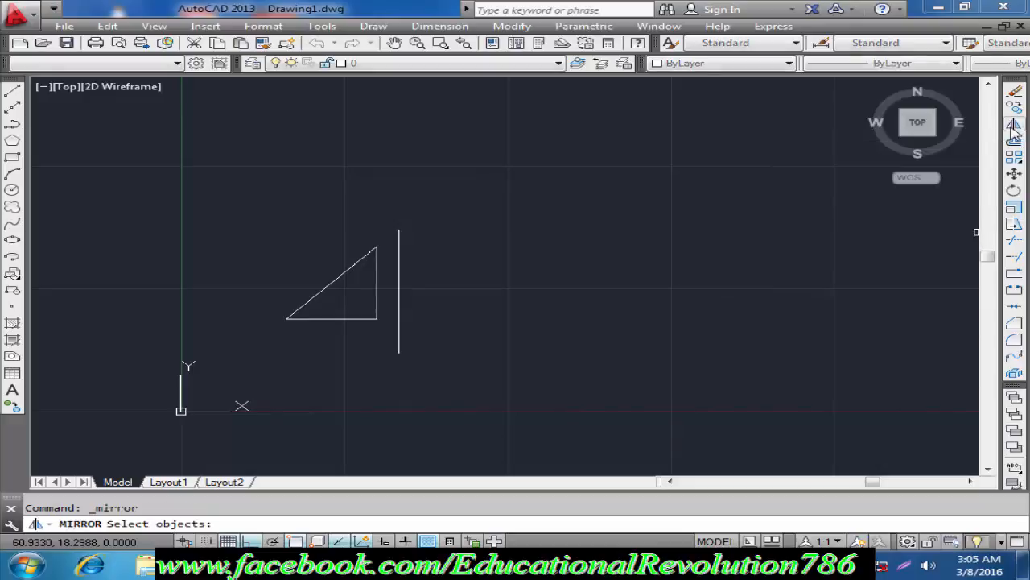
left_click(385, 235)
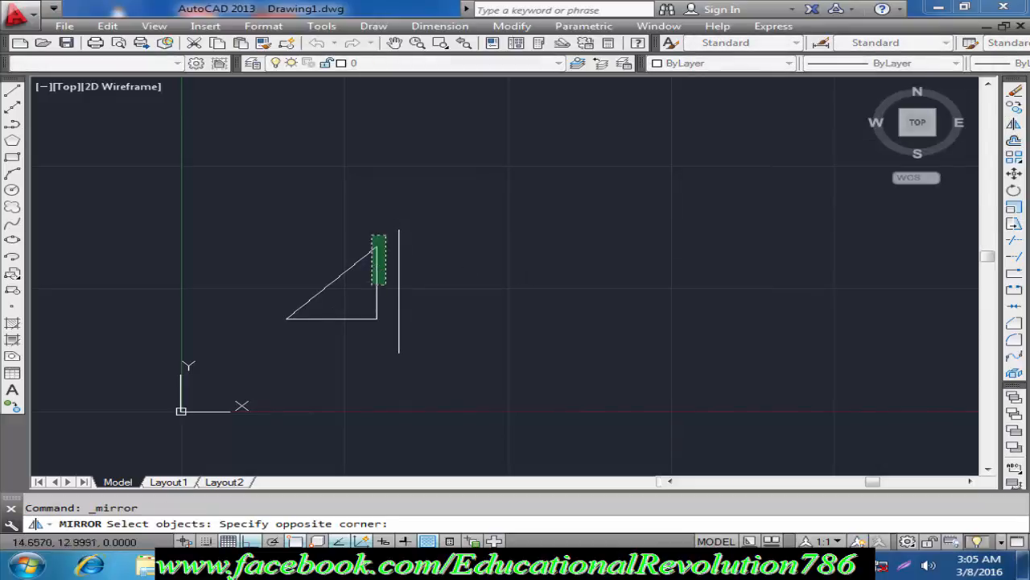
left_click(261, 335)
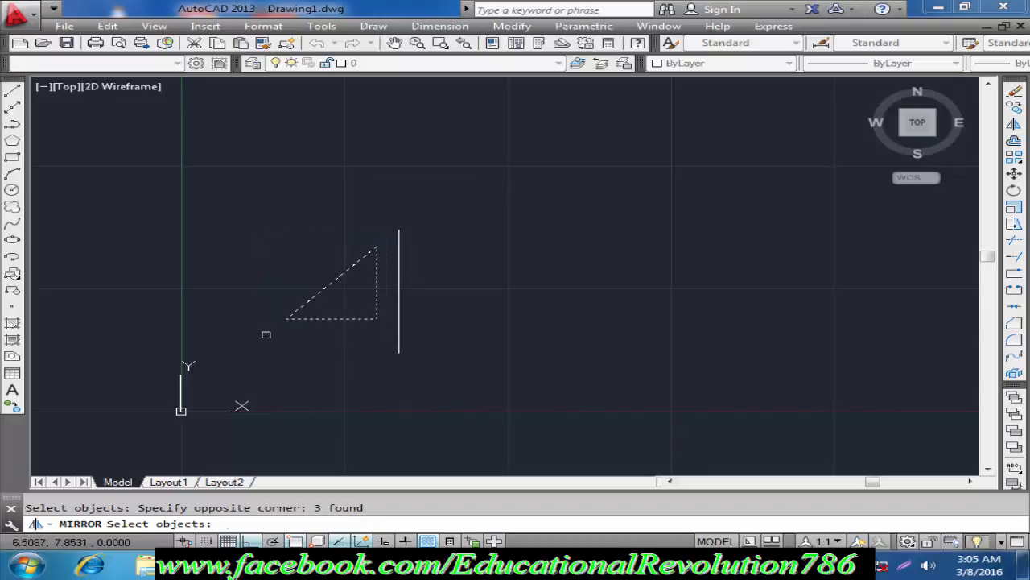
key("Return")
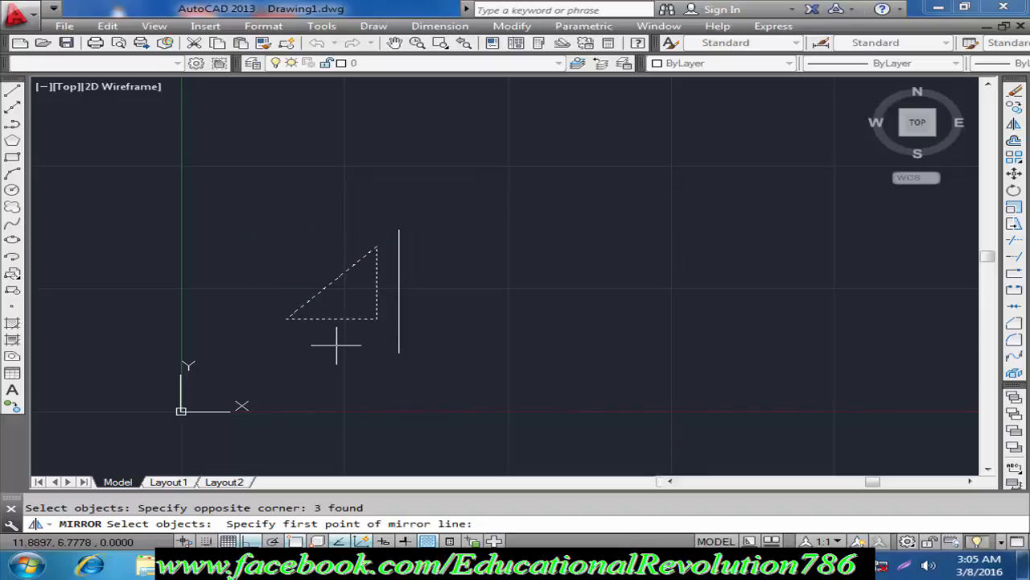
left_click(398, 228)
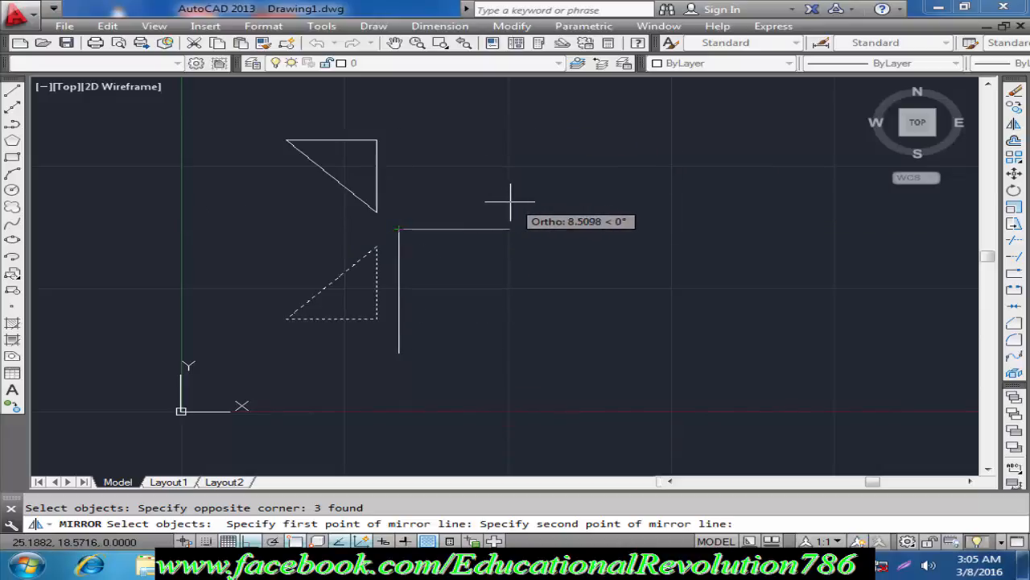
key("F8")
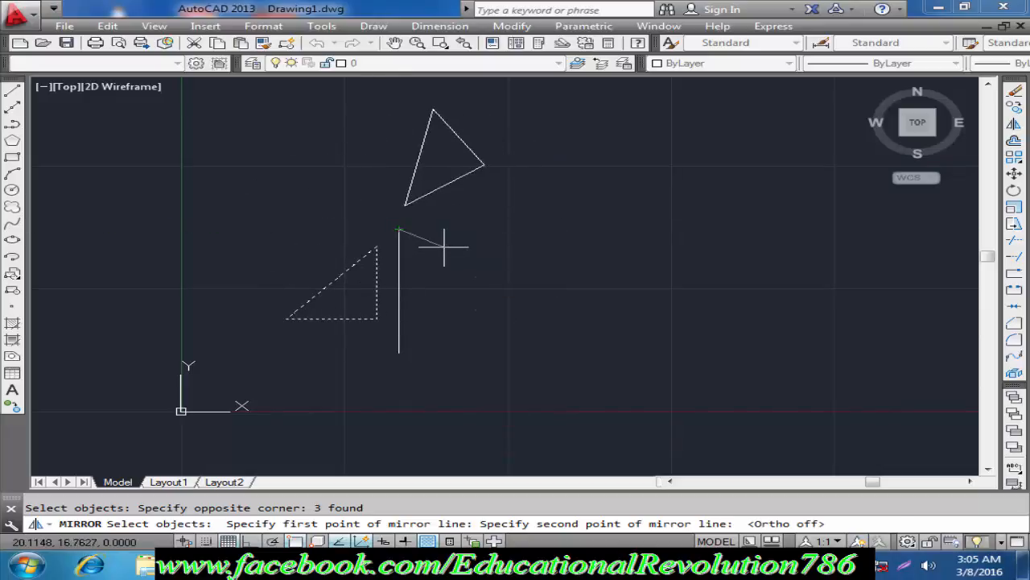
key("F8")
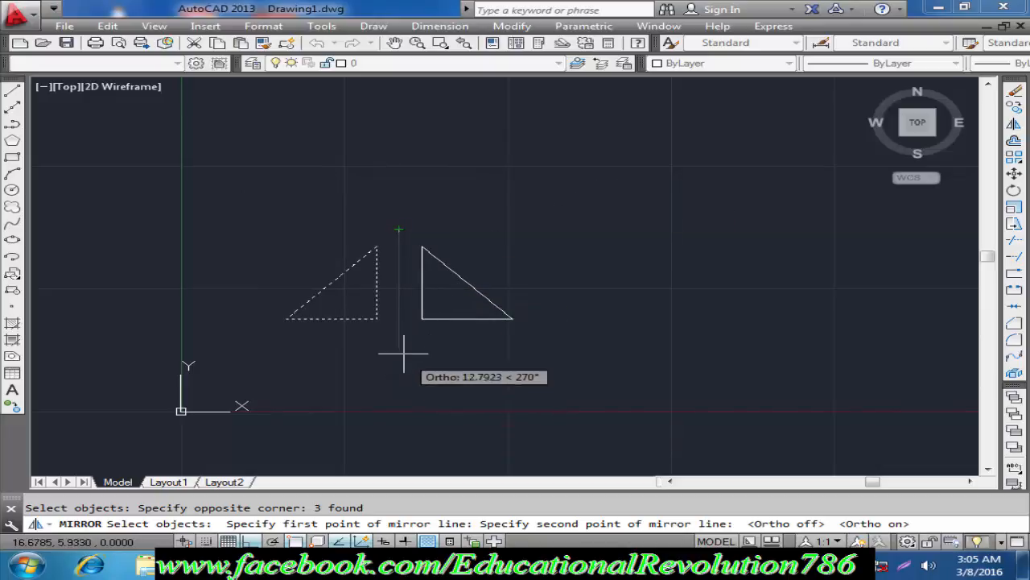
left_click(398, 274)
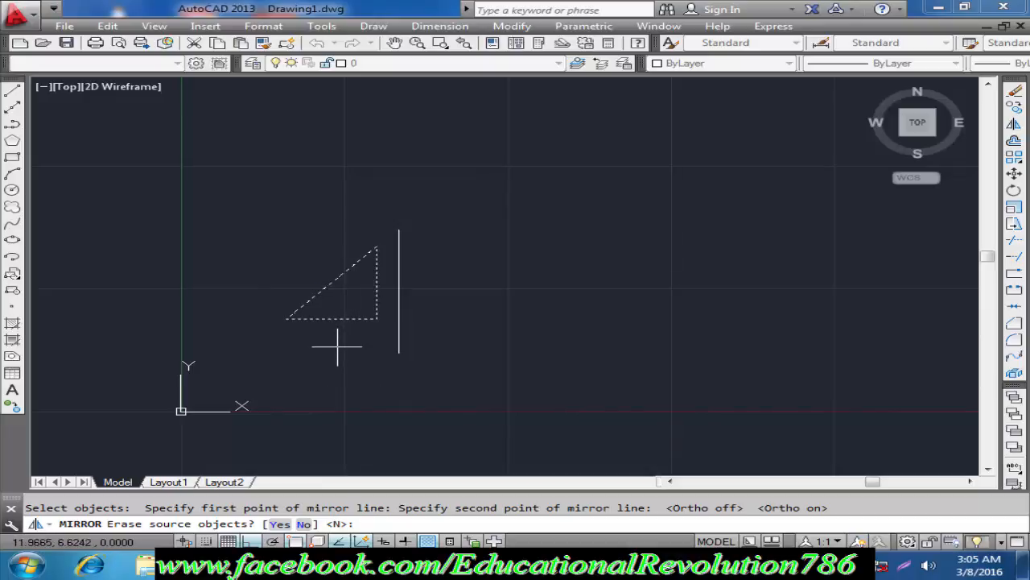
left_click(304, 523)
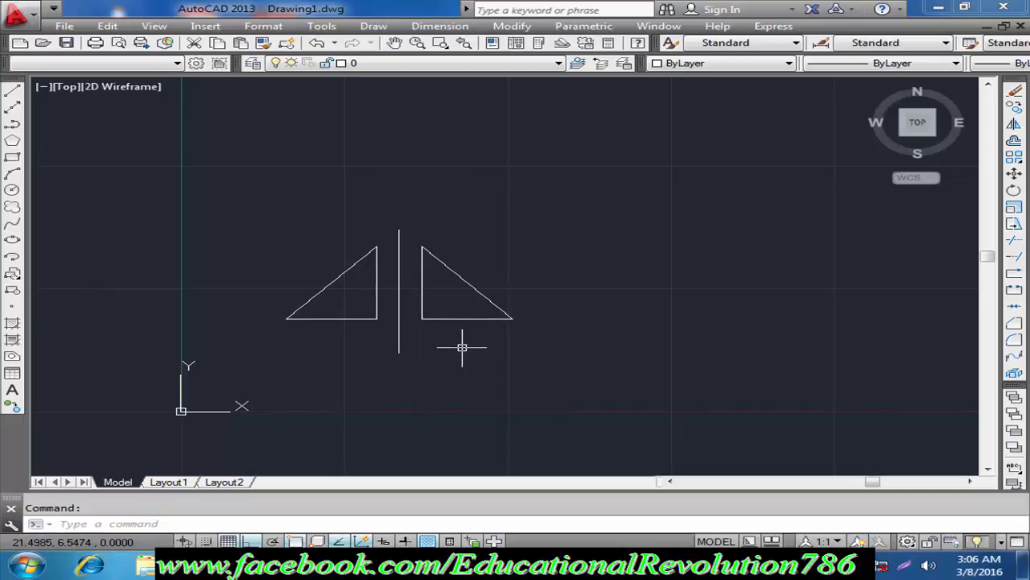
Step: Mirror the triangle right of the line upward across a horizontal axis through the line's upper endpoint, erasing the source objects
type("m")
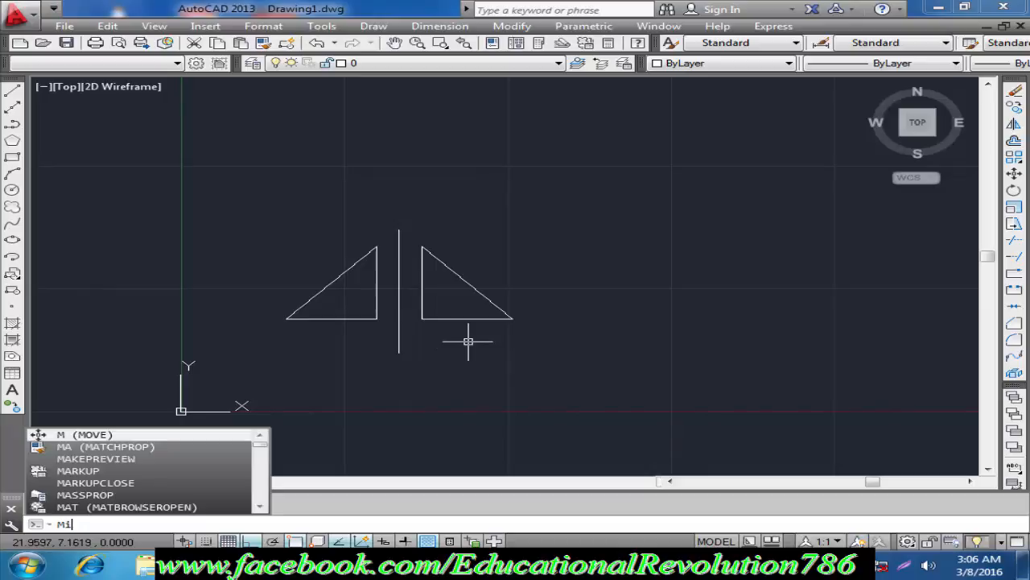
key("Return")
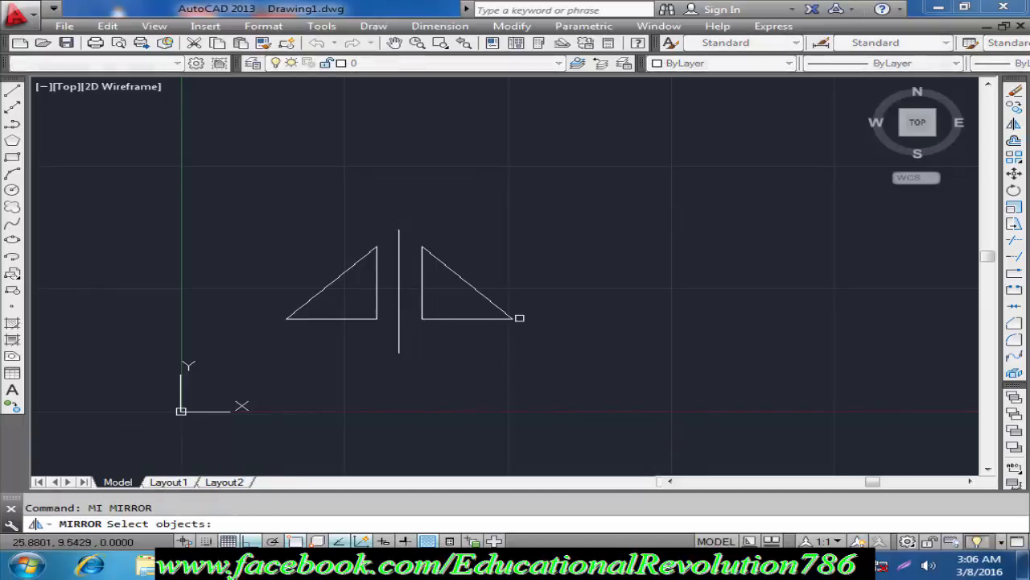
left_click(553, 212)
left_click(416, 358)
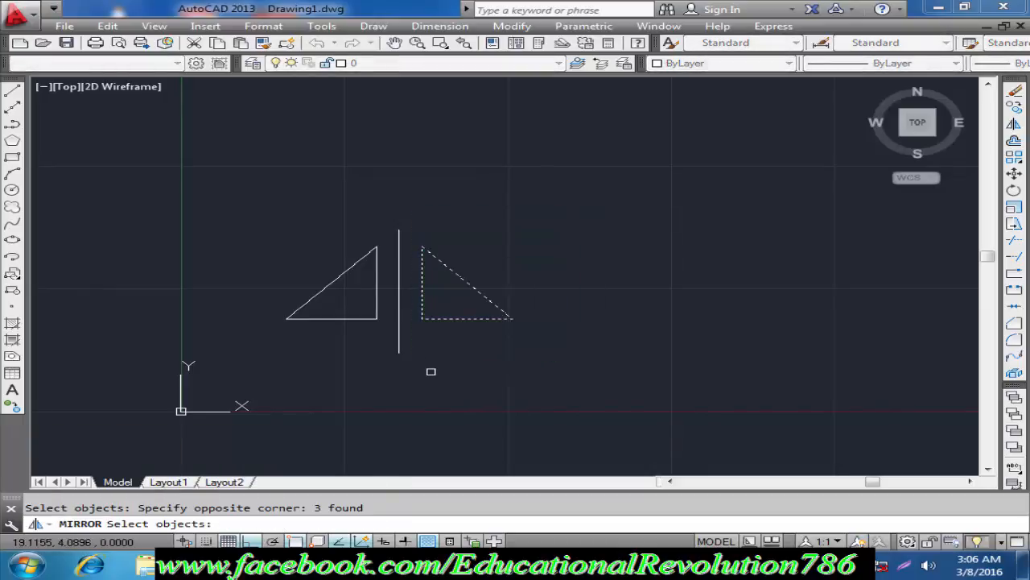
key("Return")
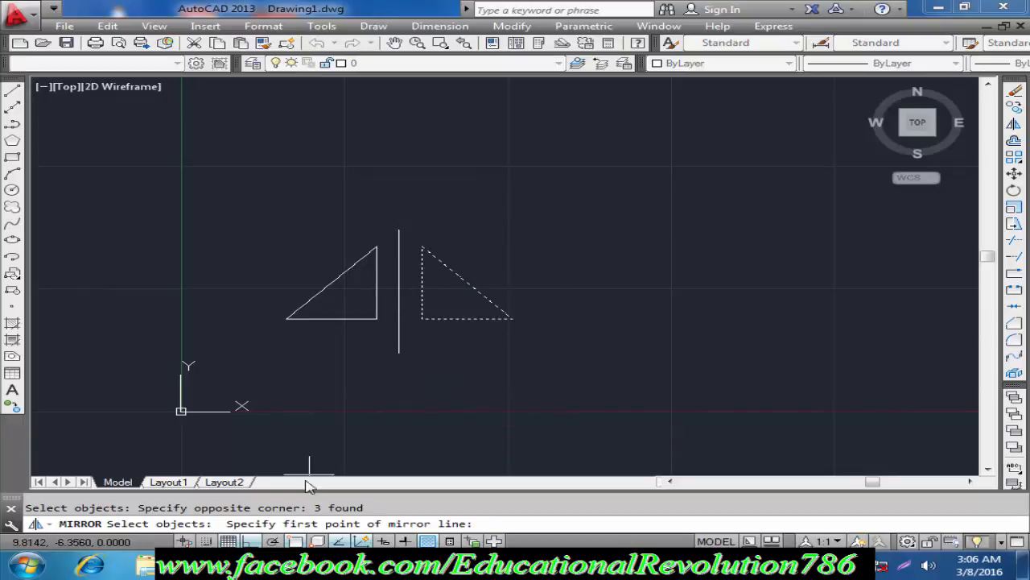
left_click(399, 229)
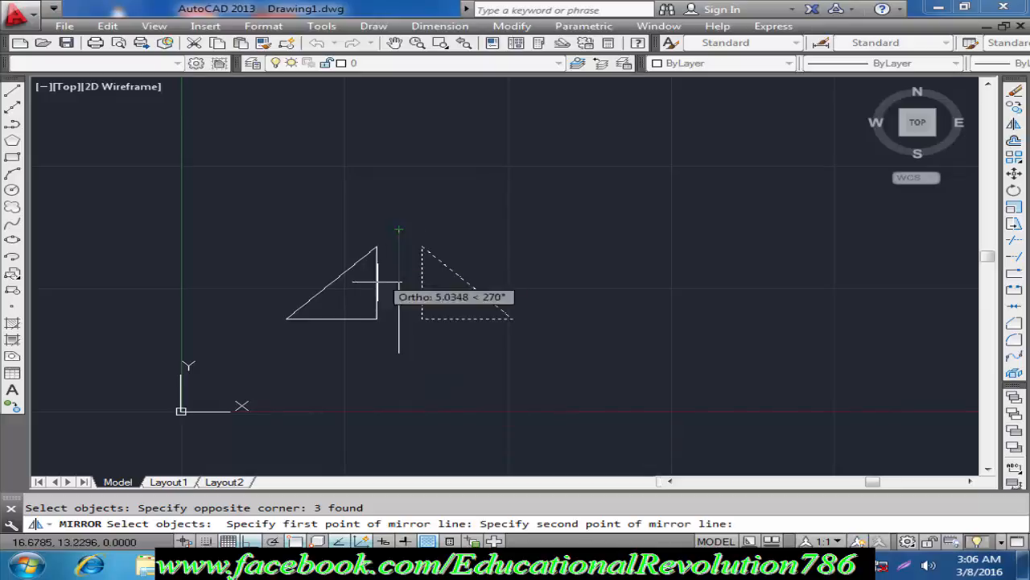
left_click(669, 212)
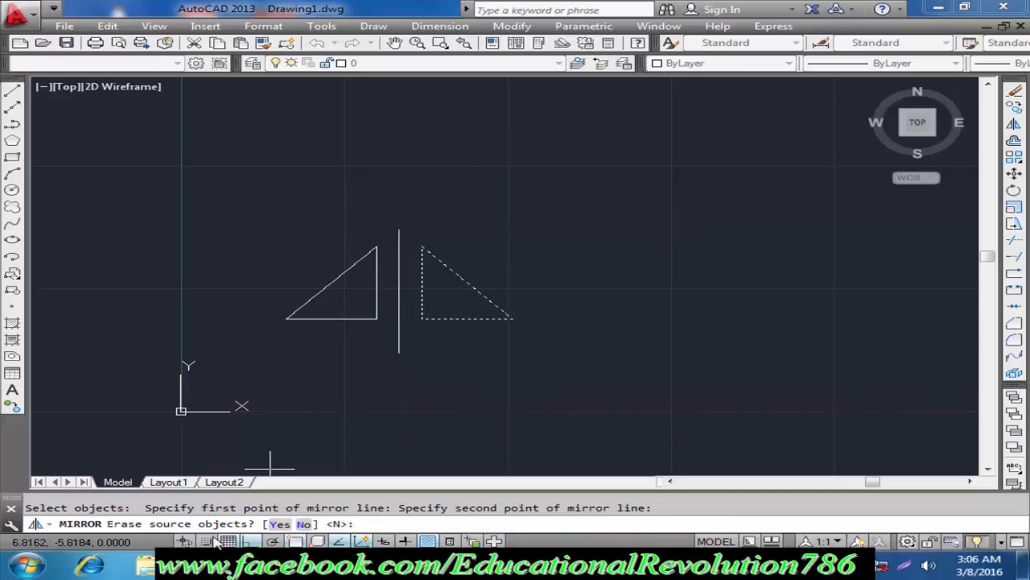
type("y")
key("Return")
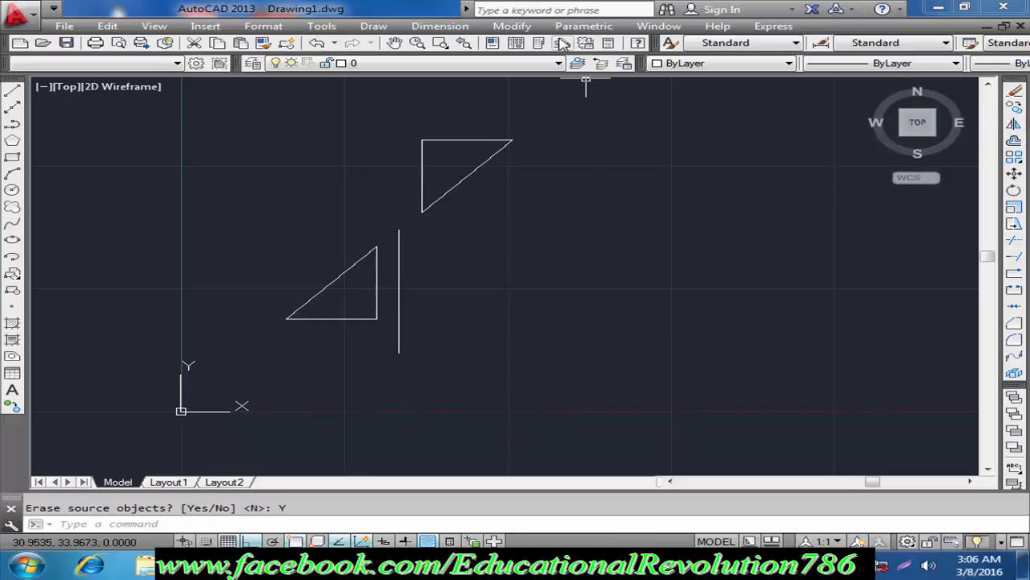
left_click(515, 26)
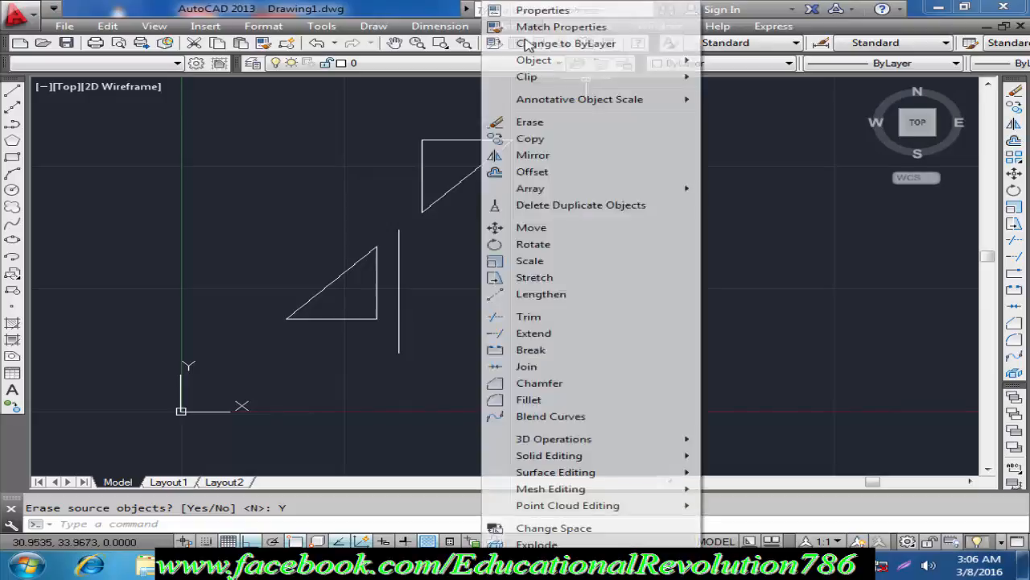
left_click(762, 198)
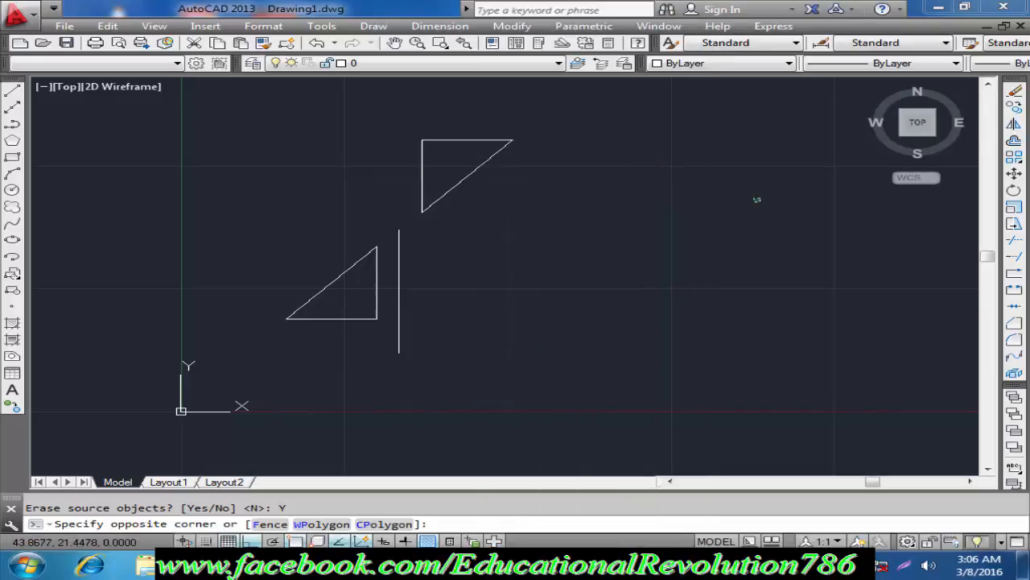
left_click(620, 240)
Step: Draw a horizontal line about 29 units long in the empty area to the right of the triangles
scroll(620, 240, "down", 2)
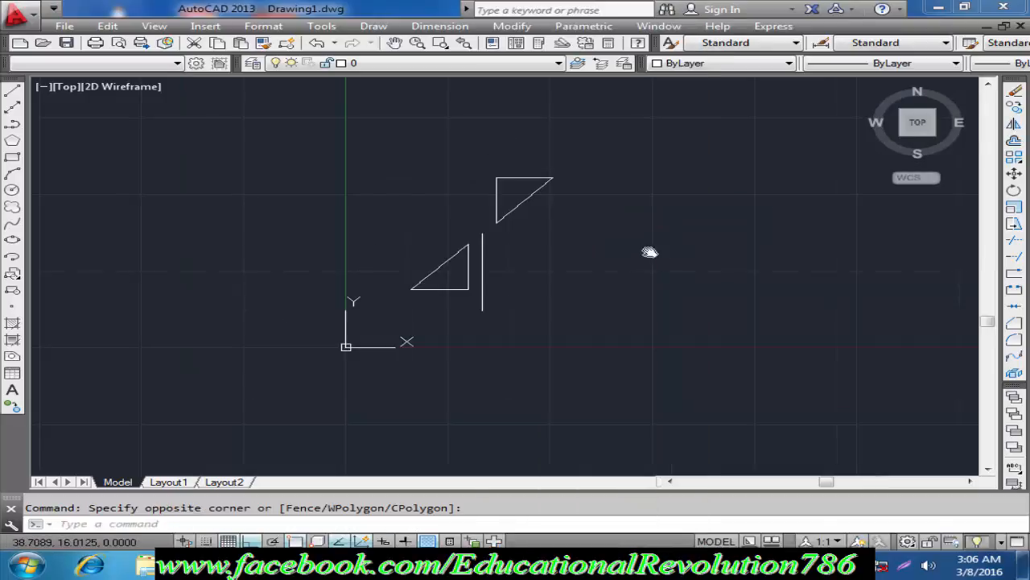
middle_click_drag(650, 253, 421, 271)
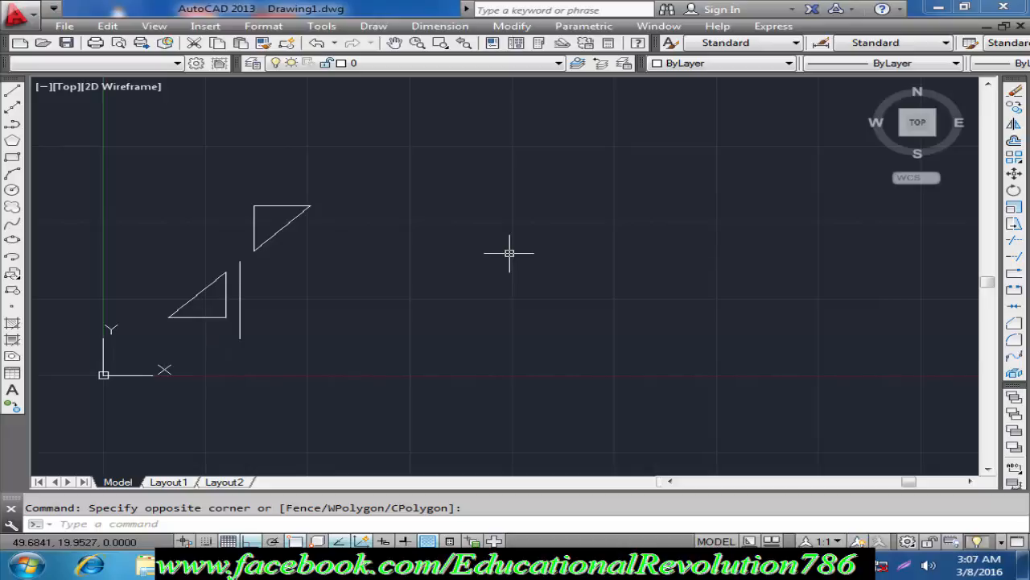
key("Return")
left_click(435, 298)
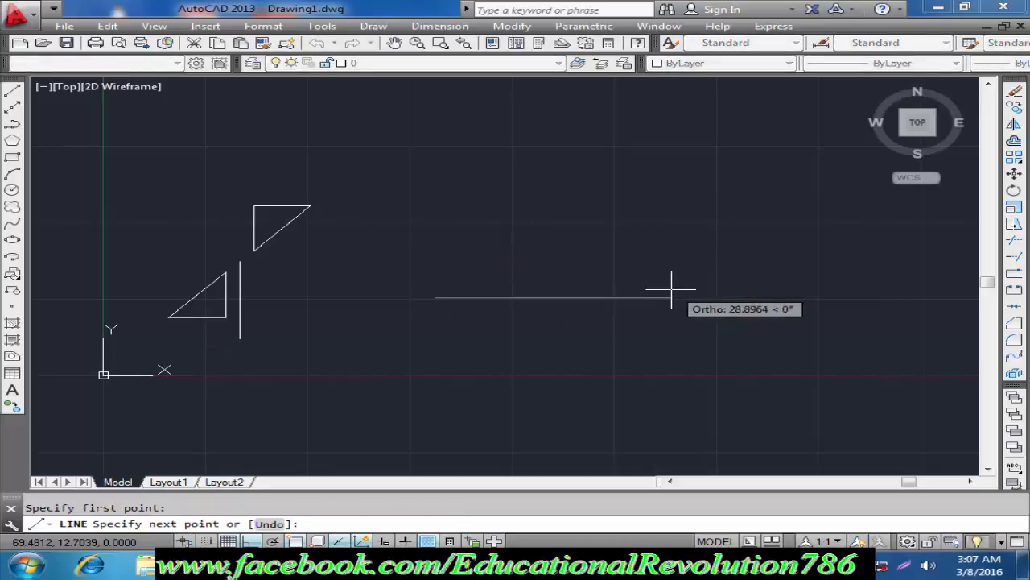
key("F1")
left_click(735, 146)
key("Escape")
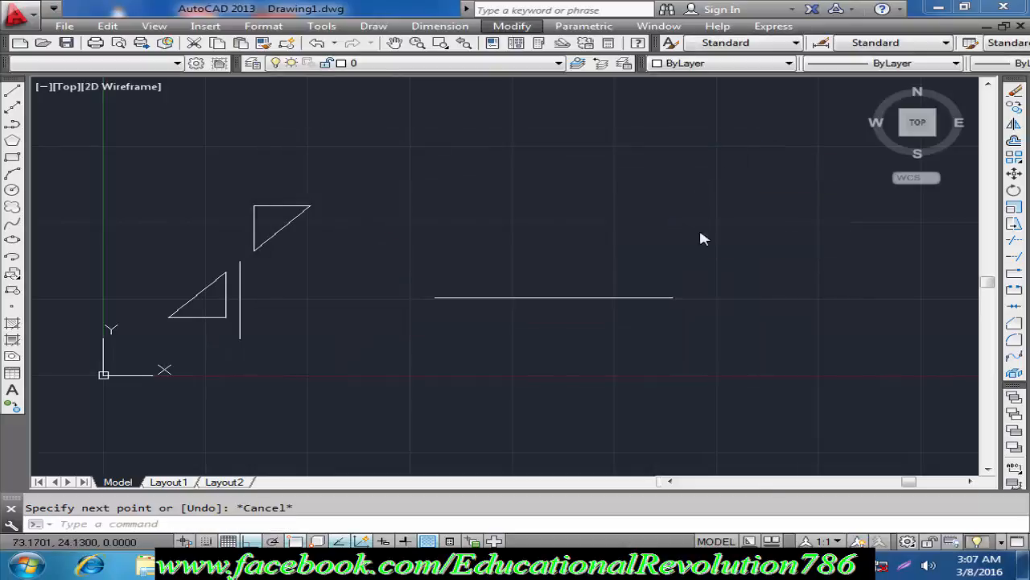
left_click(437, 298)
left_click(405, 266)
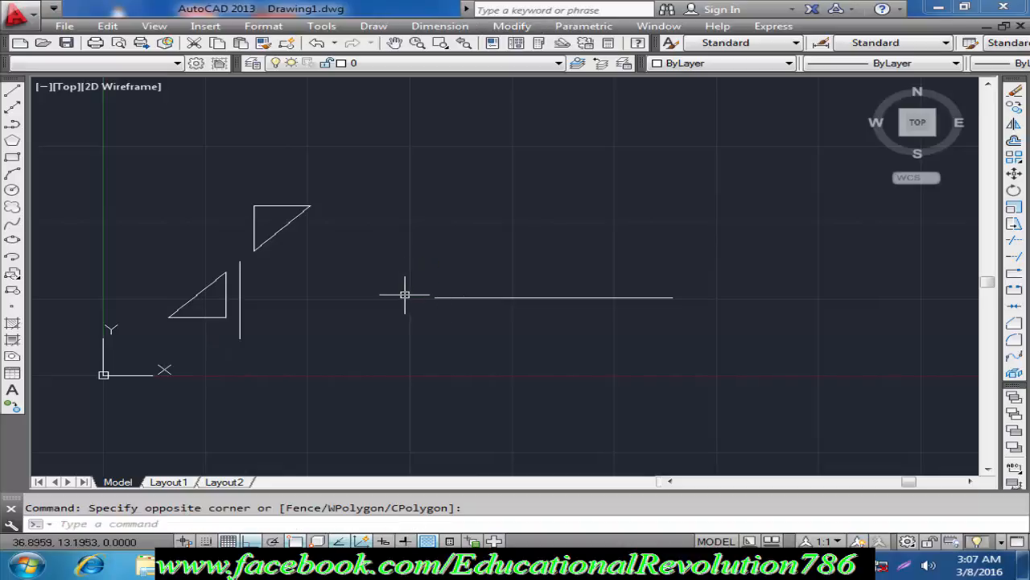
type("a")
key("Return")
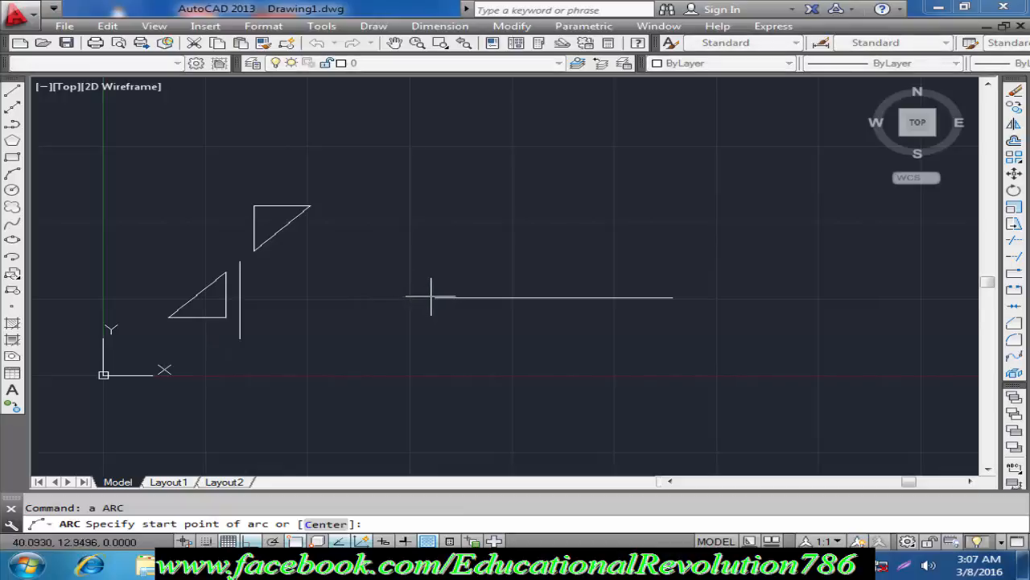
left_click(435, 298)
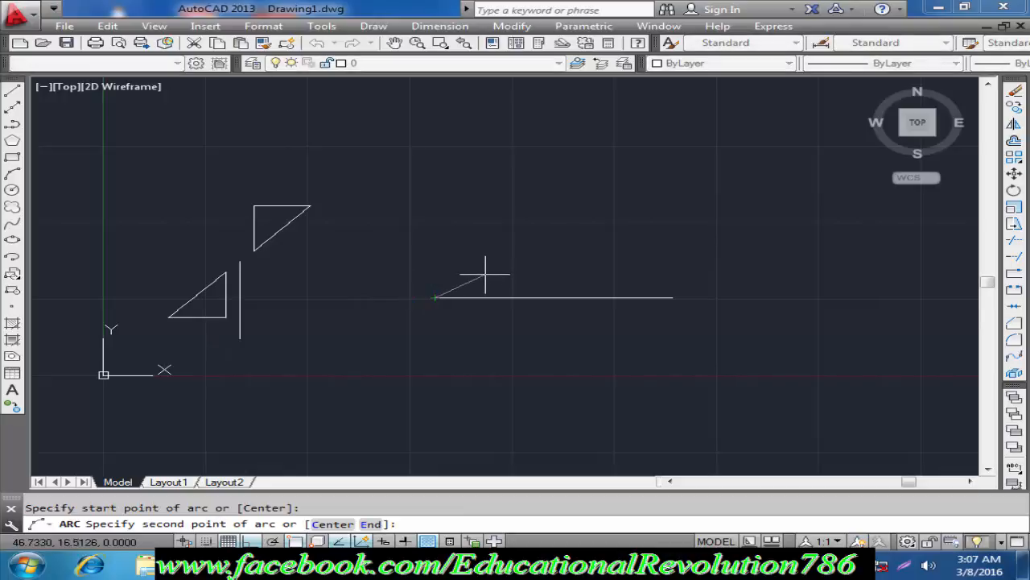
key("Escape")
Step: Draw a fit spline with two humps above the horizontal line, from its west endpoint to its east endpoint, with Ortho off
left_click(12, 223)
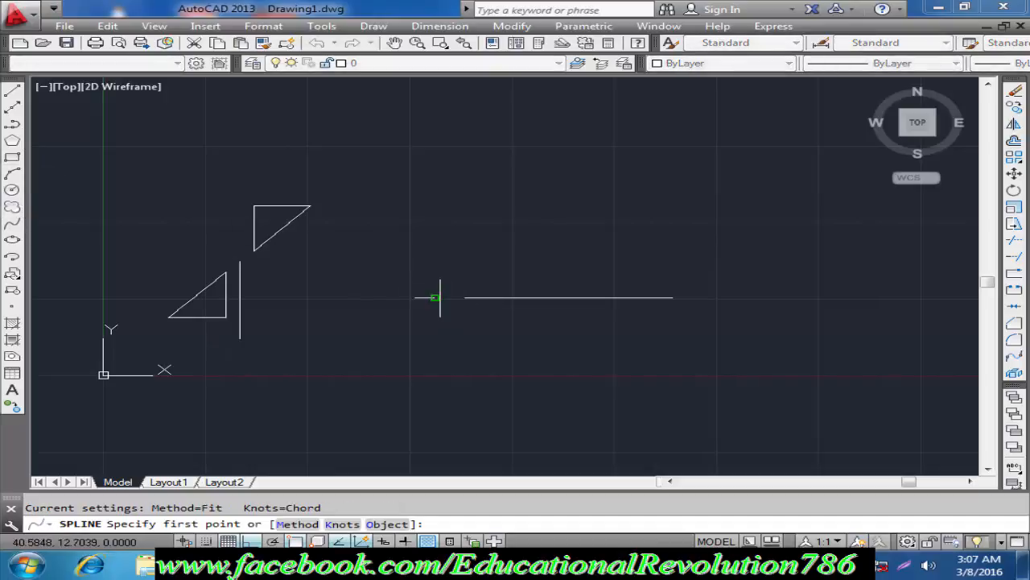
left_click(435, 298)
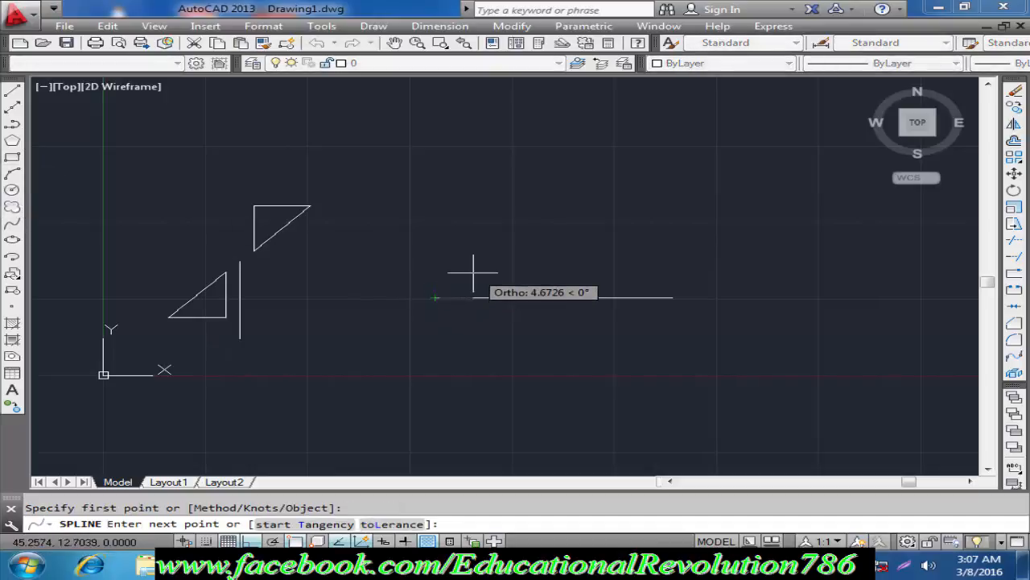
left_click(473, 276)
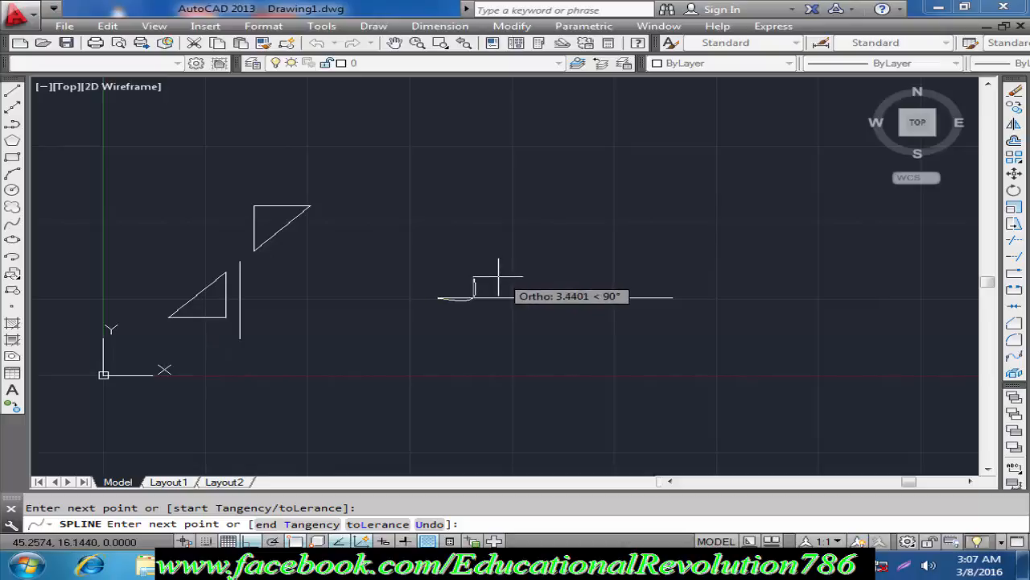
key("ctrl+z")
key("F8")
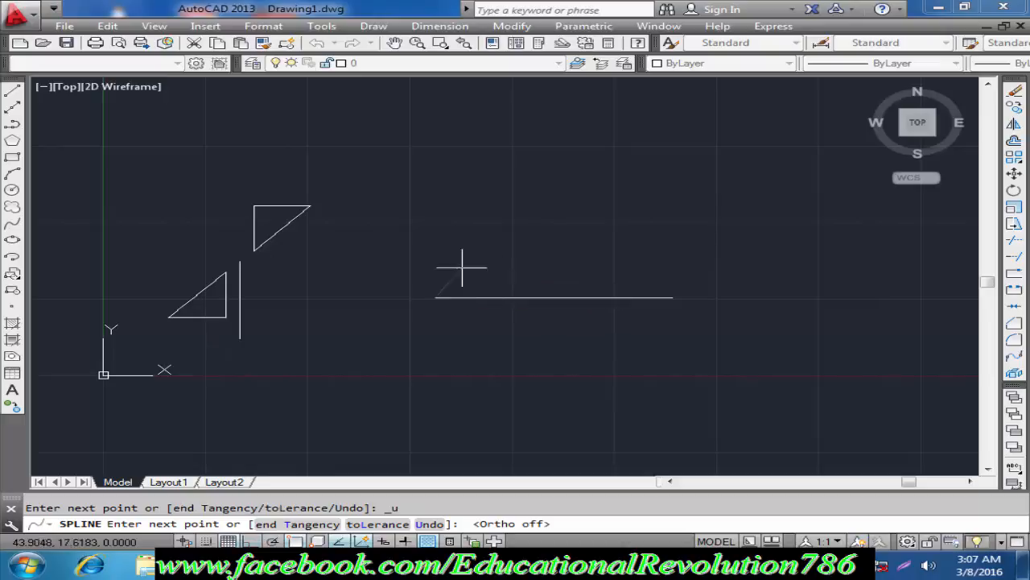
left_click(511, 270)
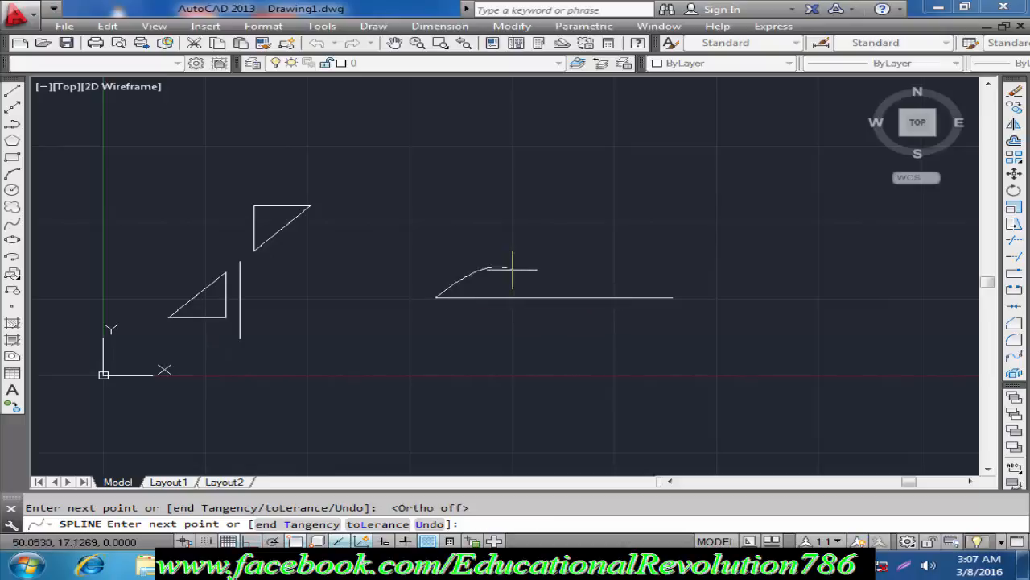
left_click(554, 283)
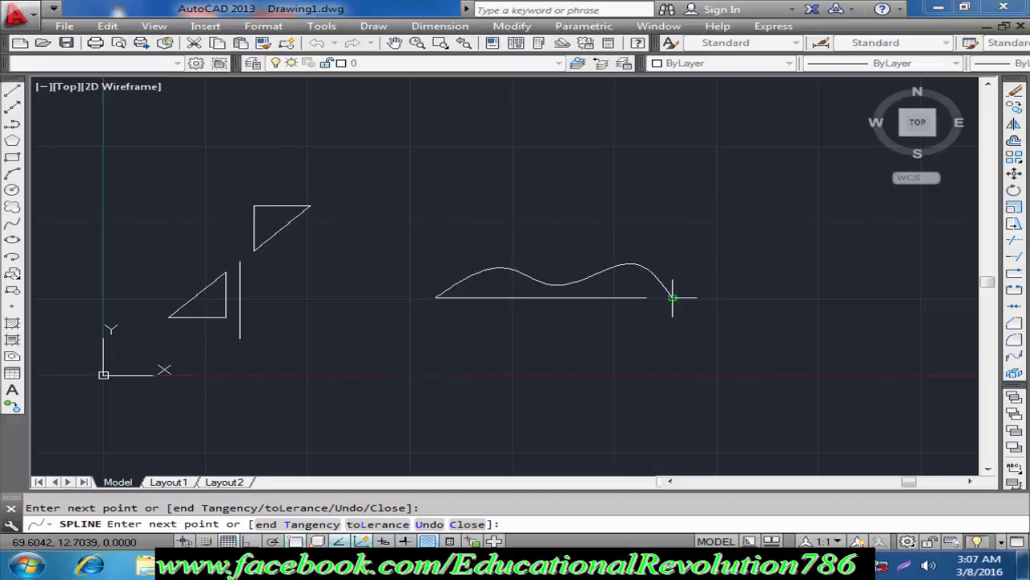
left_click(673, 298)
key("Return")
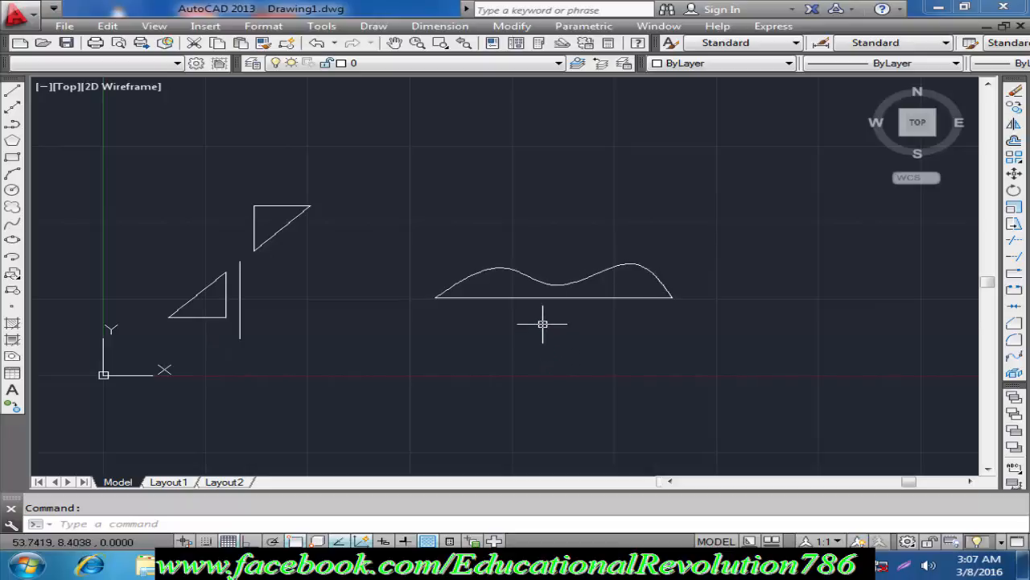
Step: Copy the wavy spline into the empty area to its right
mouse_move(584, 386)
middle_mouse_down()
mouse_move(465, 356)
mouse_move(476, 351)
middle_mouse_up()
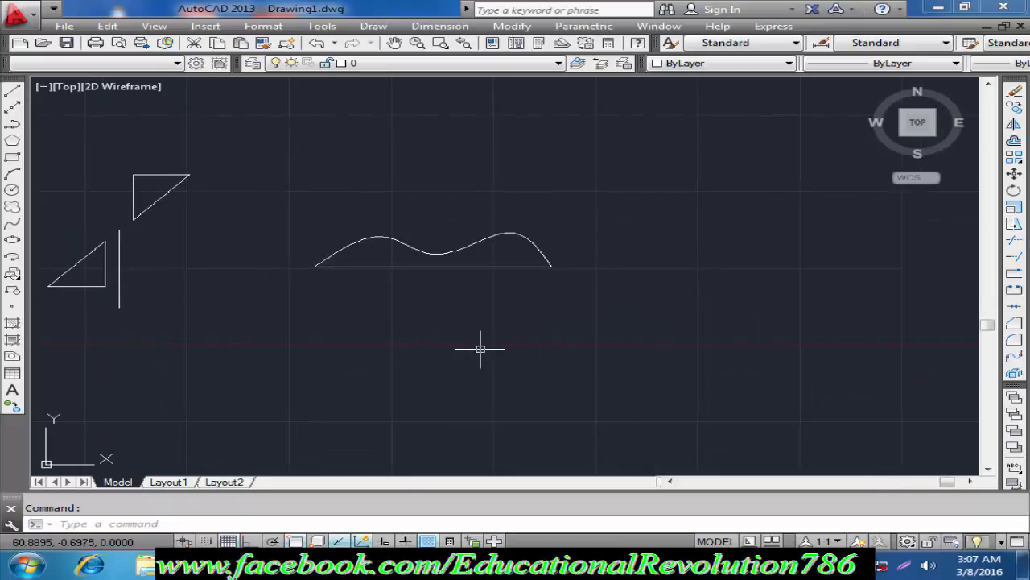
type("o")
key("Return")
left_click(464, 248)
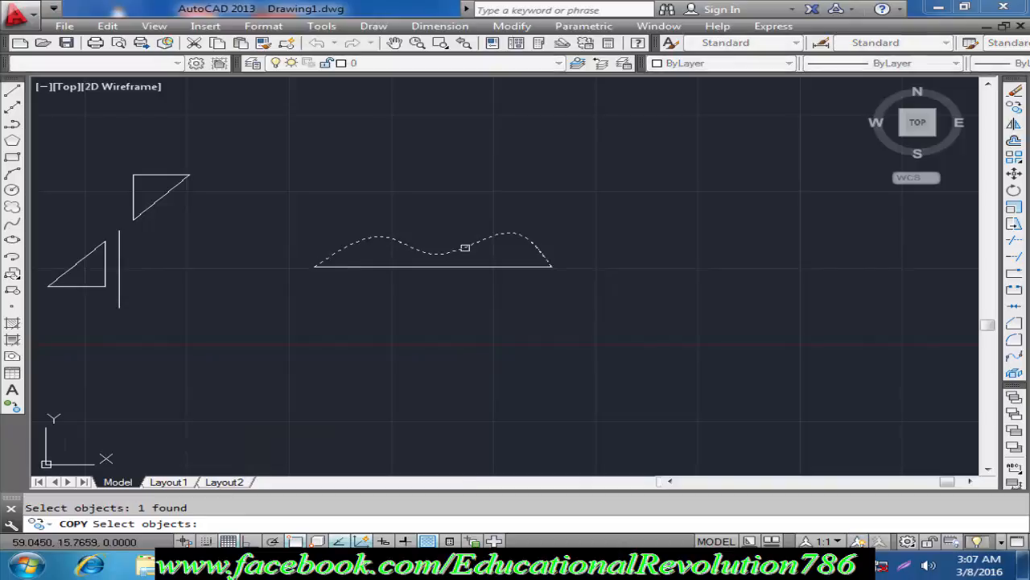
key("Return")
left_click(538, 331)
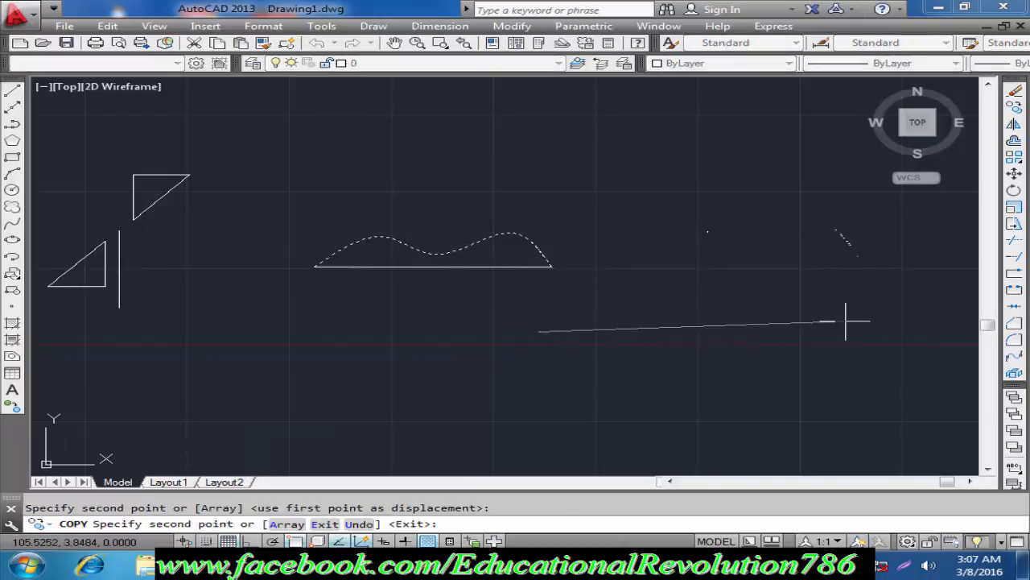
key("Return")
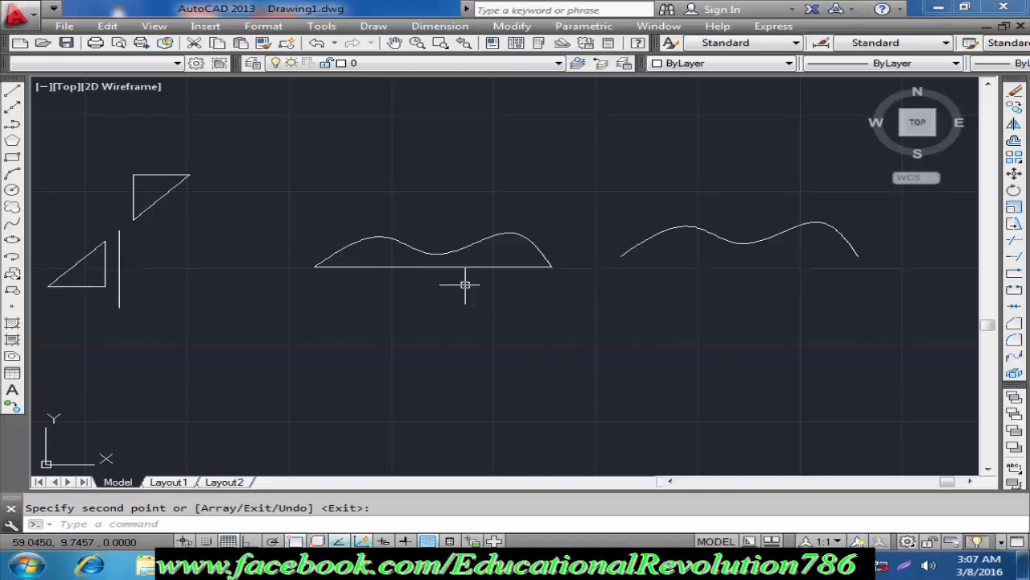
Step: Erase the copied spline beside the original profile
left_click(741, 184)
left_click(653, 306)
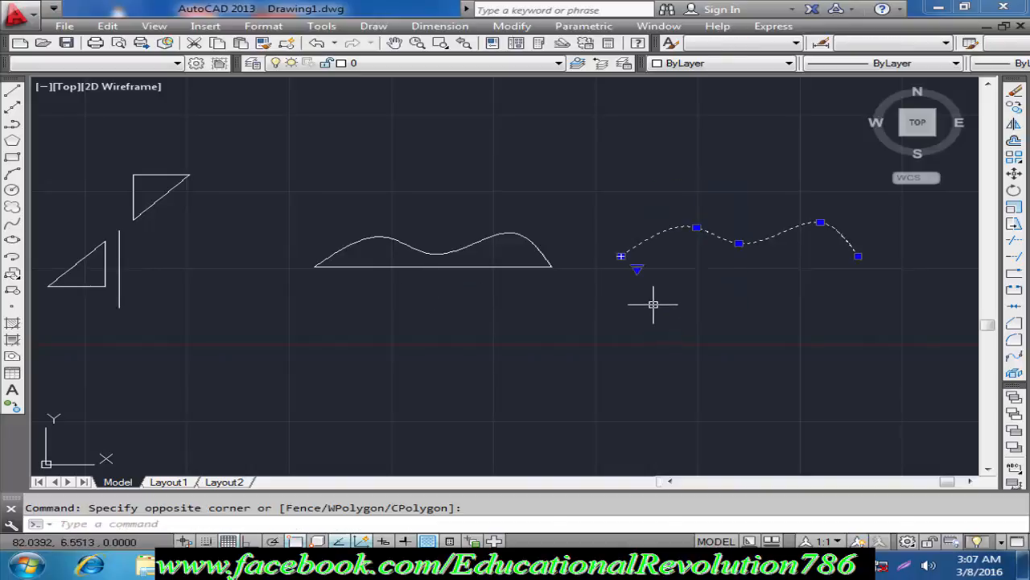
key("Delete")
Step: Mirror the spline across the horizontal line between its endpoints, keeping the source object, and erase that line
type("mi")
key("Return")
left_click(535, 275)
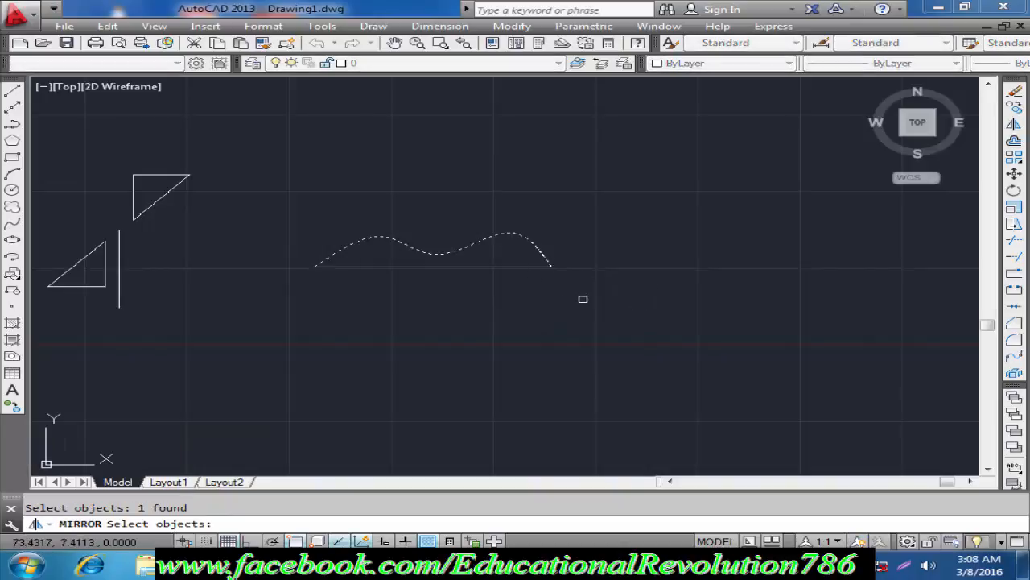
key("Return")
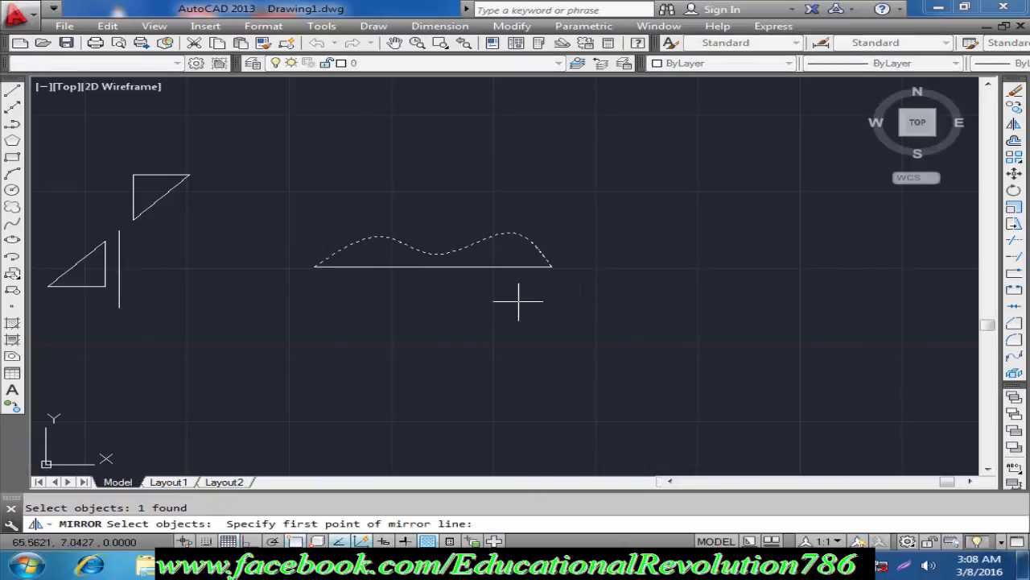
left_click(314, 267)
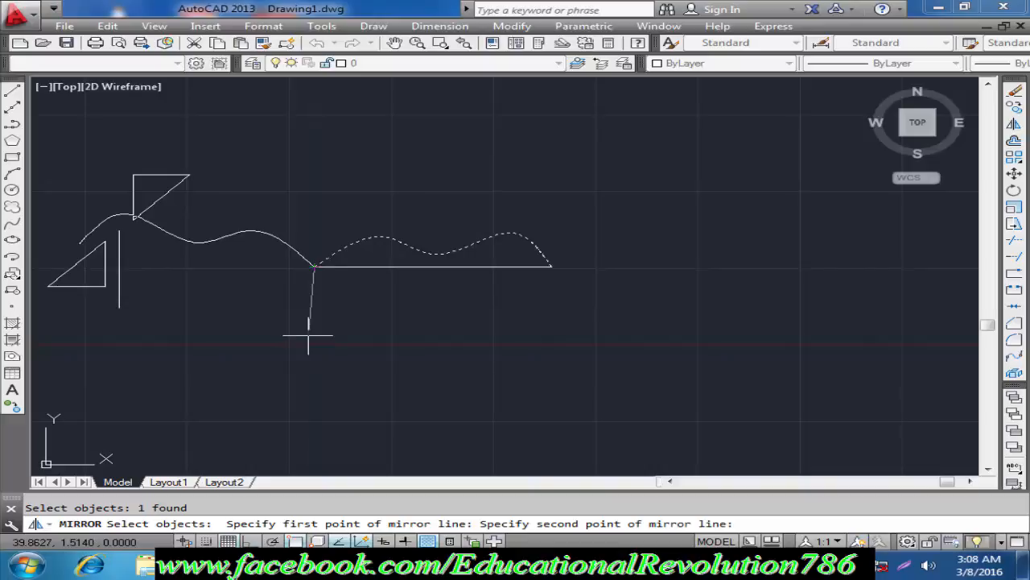
key("F8")
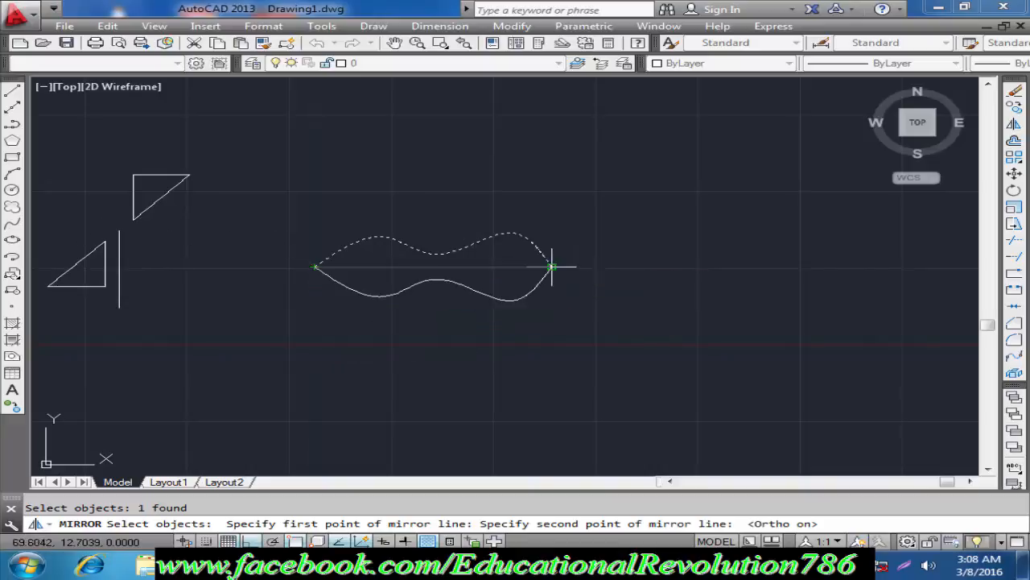
left_click(552, 267)
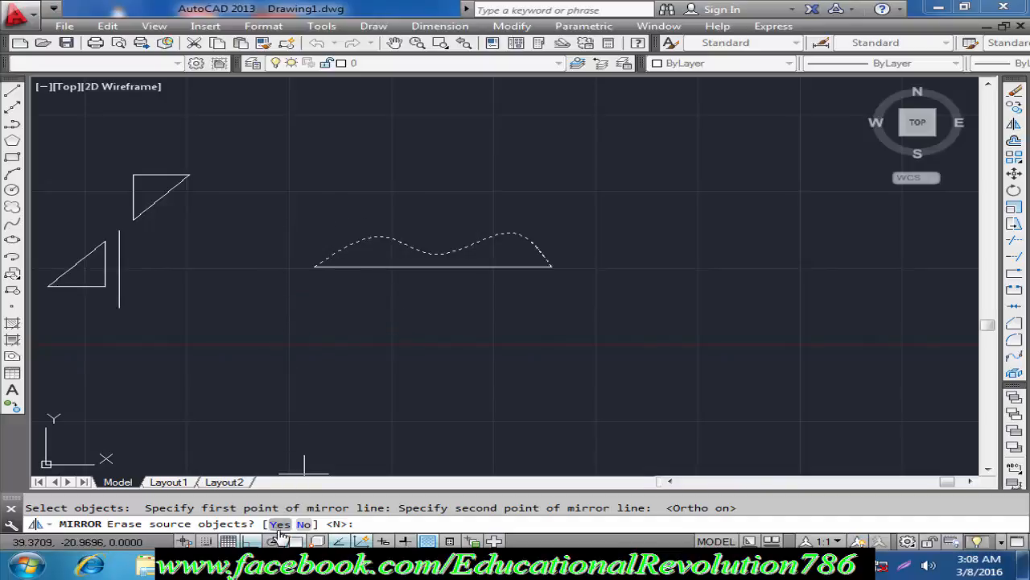
left_click(304, 524)
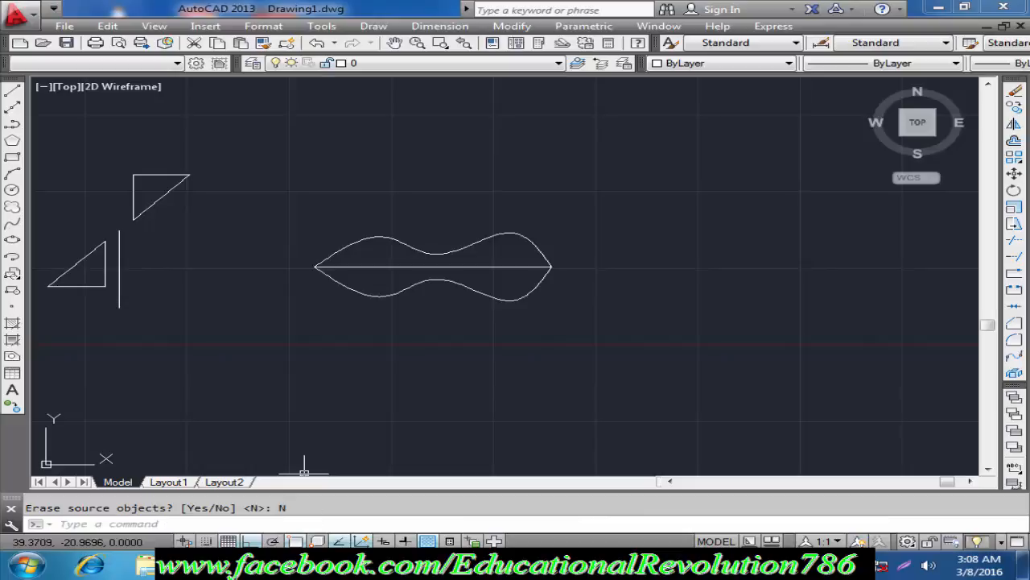
left_click(405, 267)
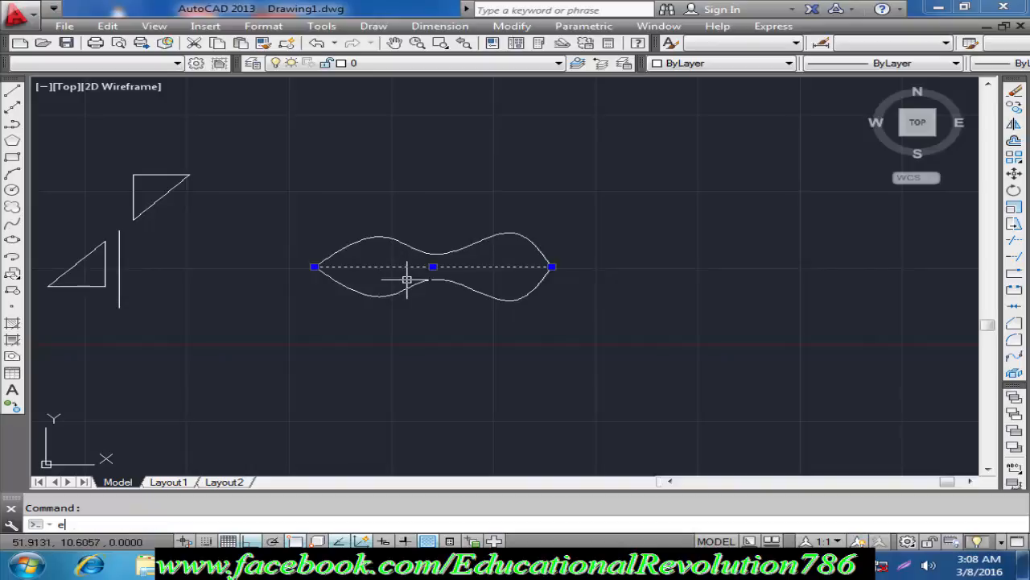
key("Return")
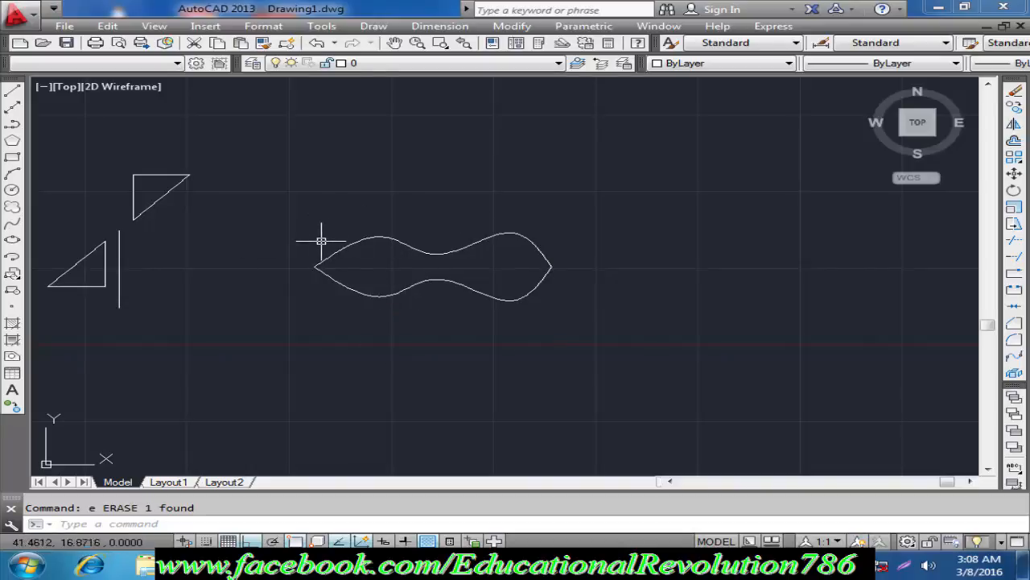
Step: Draw a circle with a radius of about 12.9 units in the empty area above the mirrored spline shape
middle_click_drag(475, 219, 467, 275)
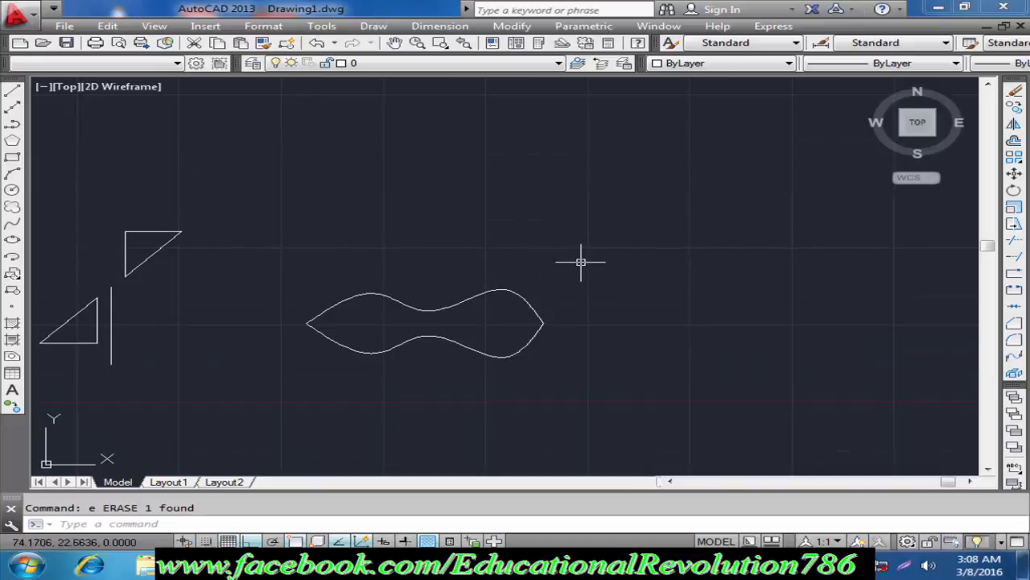
middle_click_drag(580, 241, 559, 327)
type("c")
key("Return")
left_click(487, 197)
left_click(582, 256)
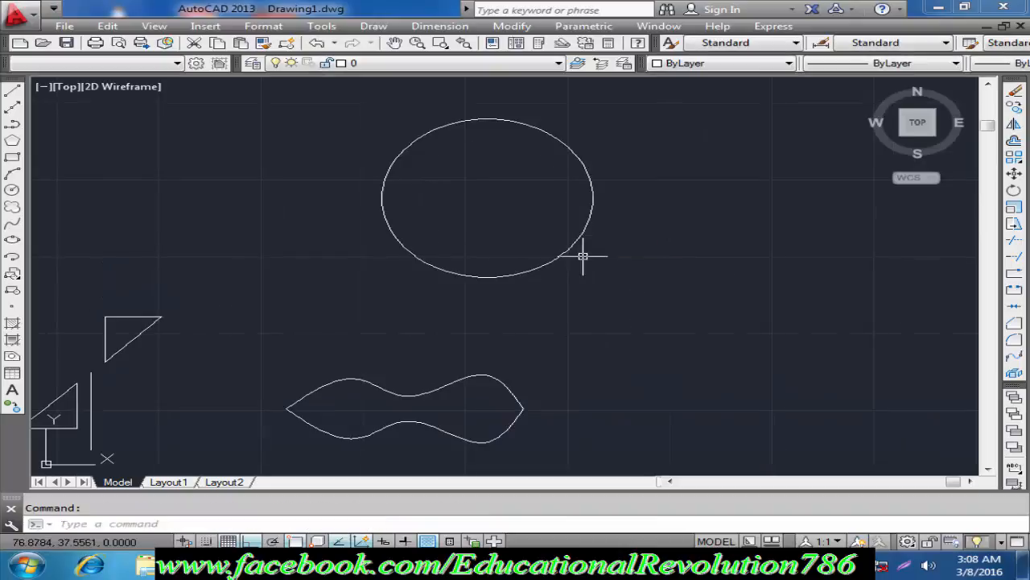
Step: Draw a smaller concentric circle inside the large circle
type("c")
key("Return")
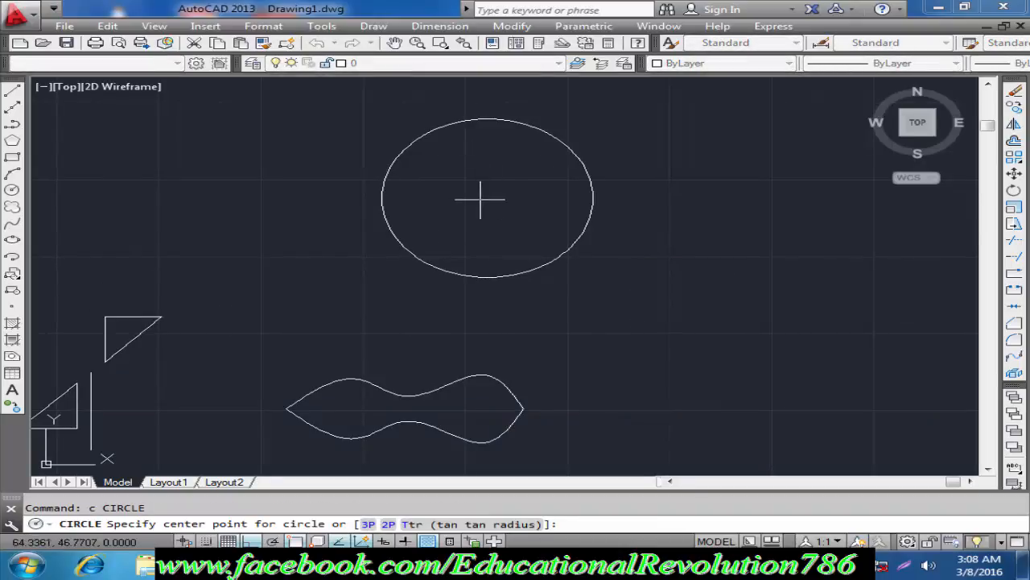
left_click(487, 197)
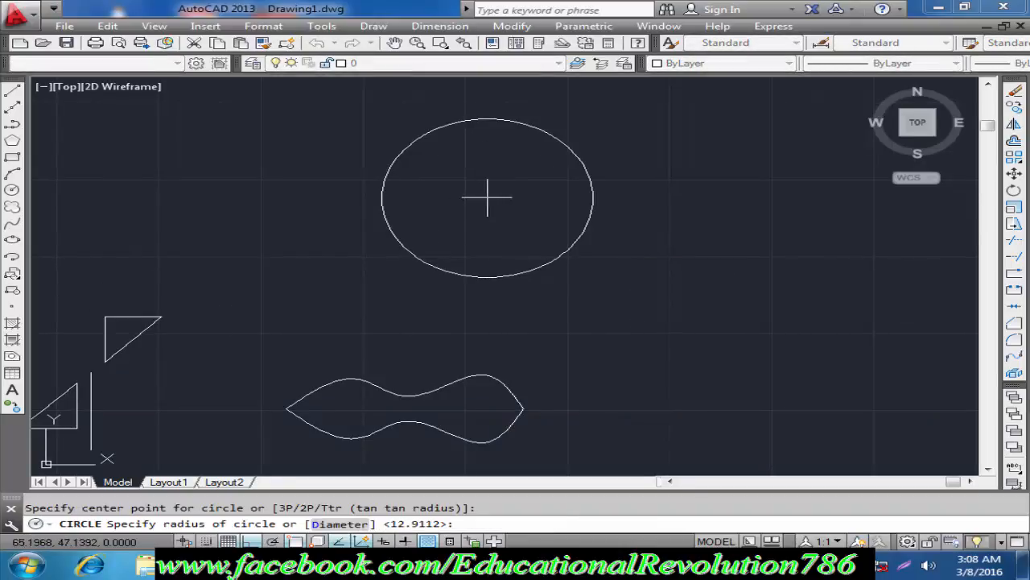
left_click(533, 240)
key("Escape")
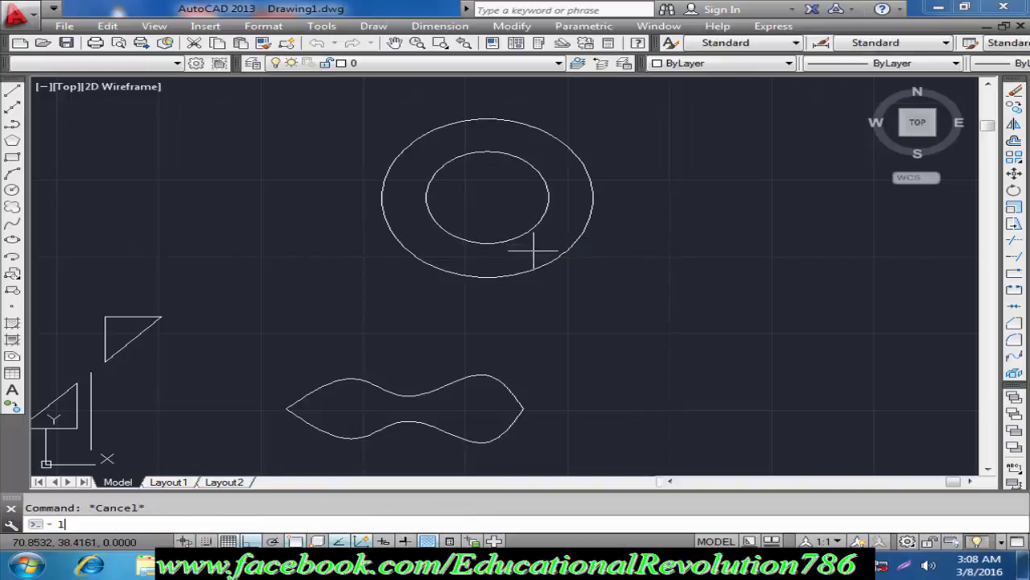
Step: Draw a vertical line about 35 units long through the circles' centre, extending beyond the outer circle at both ends
type("l")
key("Return")
left_click(488, 90)
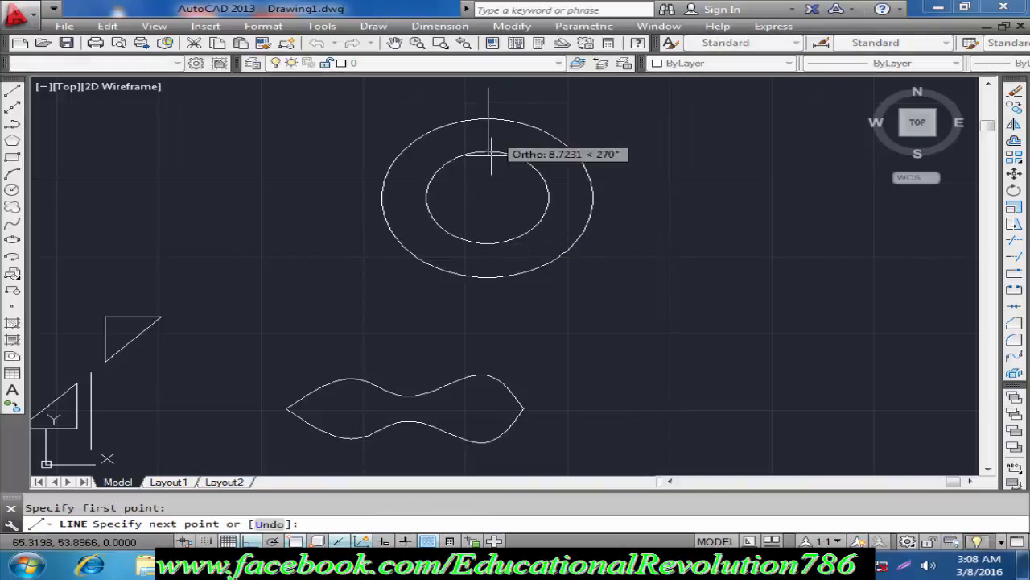
left_click(488, 278)
key("Escape")
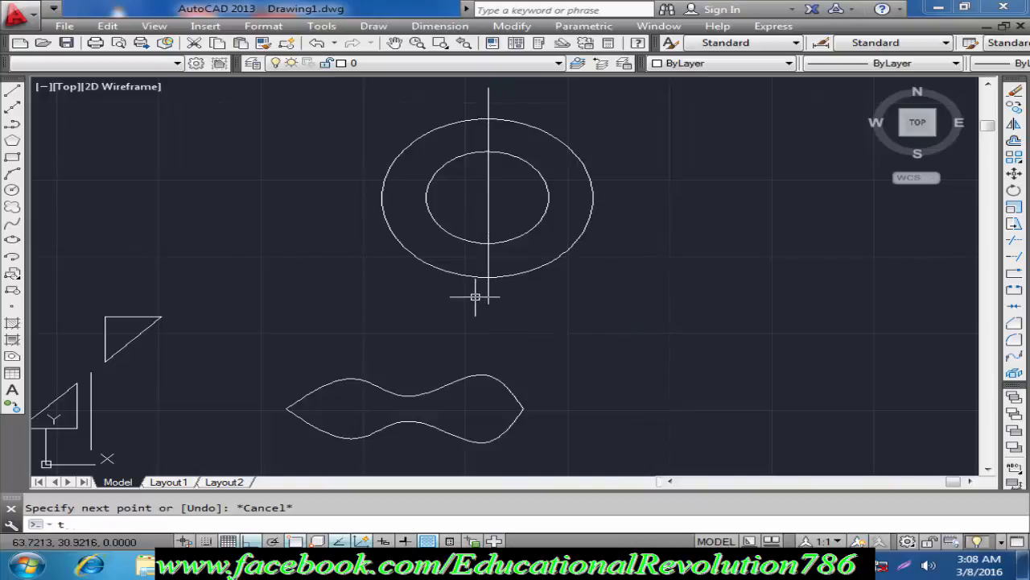
Step: Trim away the halves of both circles to the left of the vertical line
type("tr")
key("Return")
key("Return")
left_click(464, 276)
left_click(459, 233)
left_click(437, 242)
key("Escape")
Step: Erase the vertical line through the half circles and undo the erasure
left_click(488, 209)
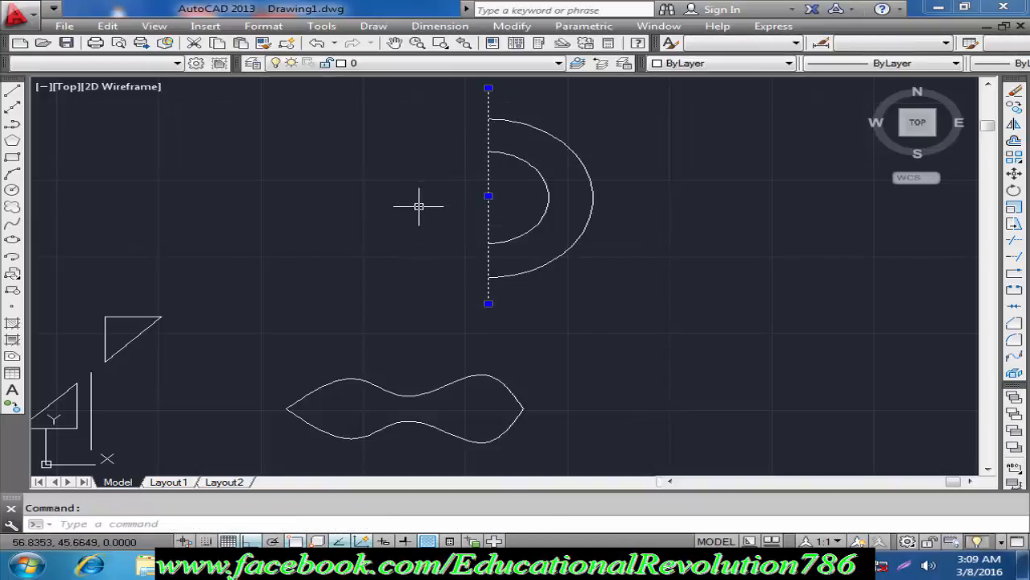
key("Delete")
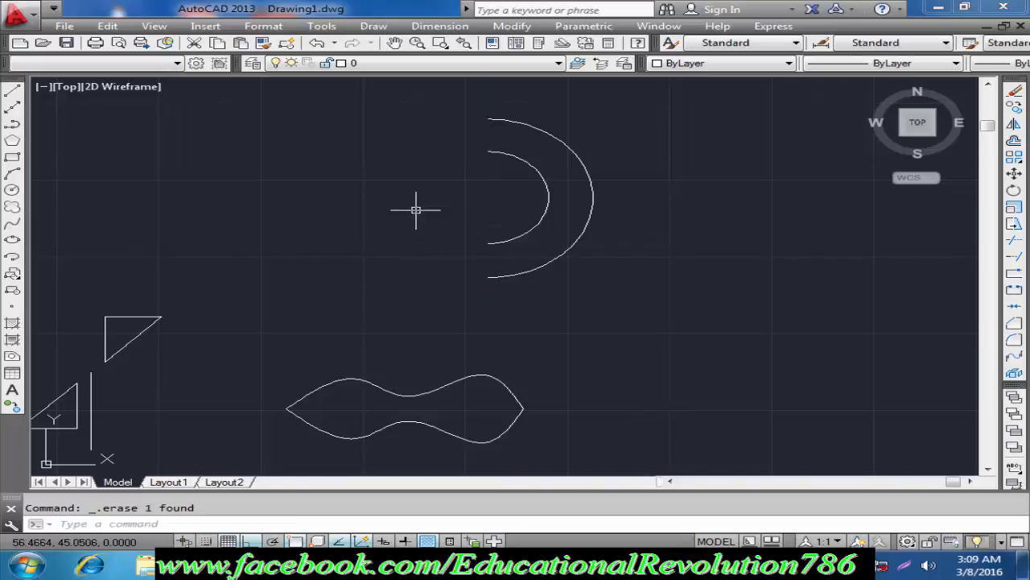
key("ctrl+z")
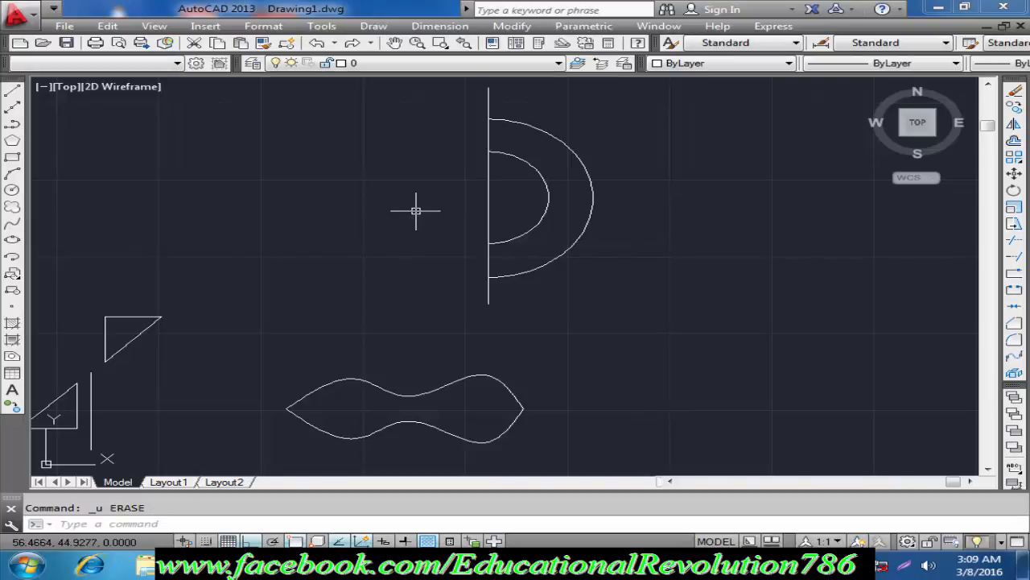
type("tr")
key("Return")
left_click(491, 99)
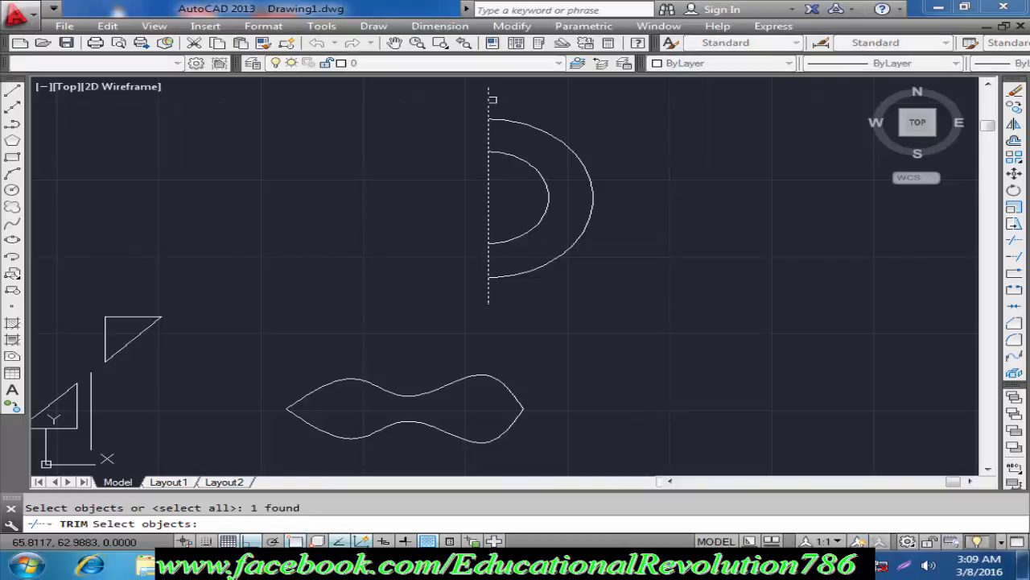
key("Escape")
type("mt")
key("Return")
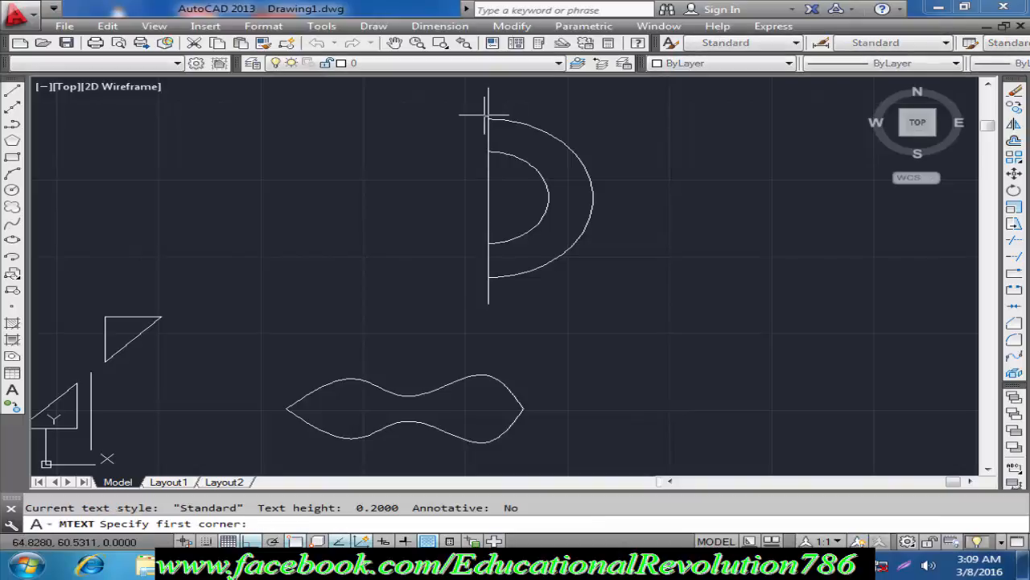
key("Return")
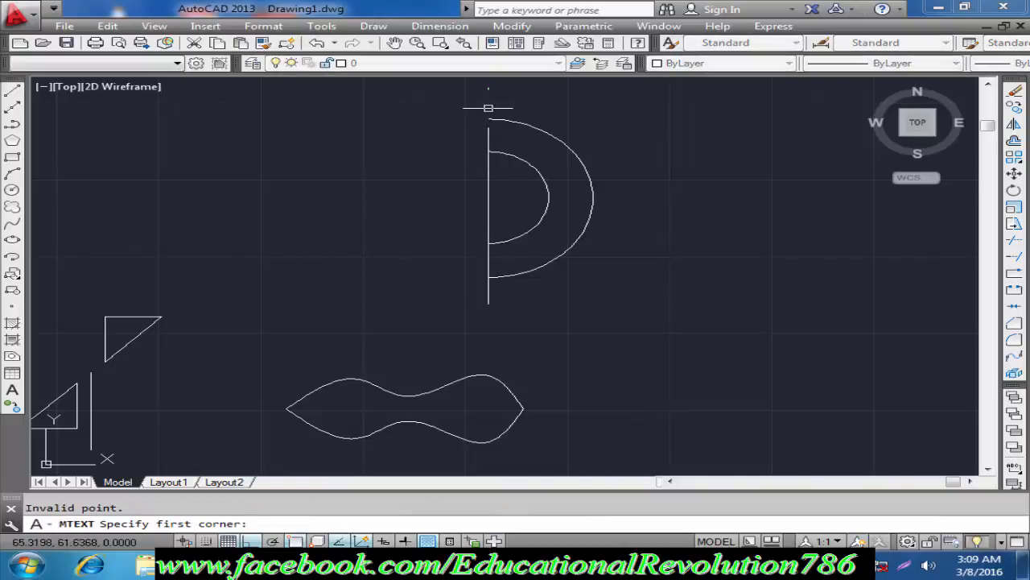
key("Escape")
type("tr")
key("Return")
left_click(487, 111)
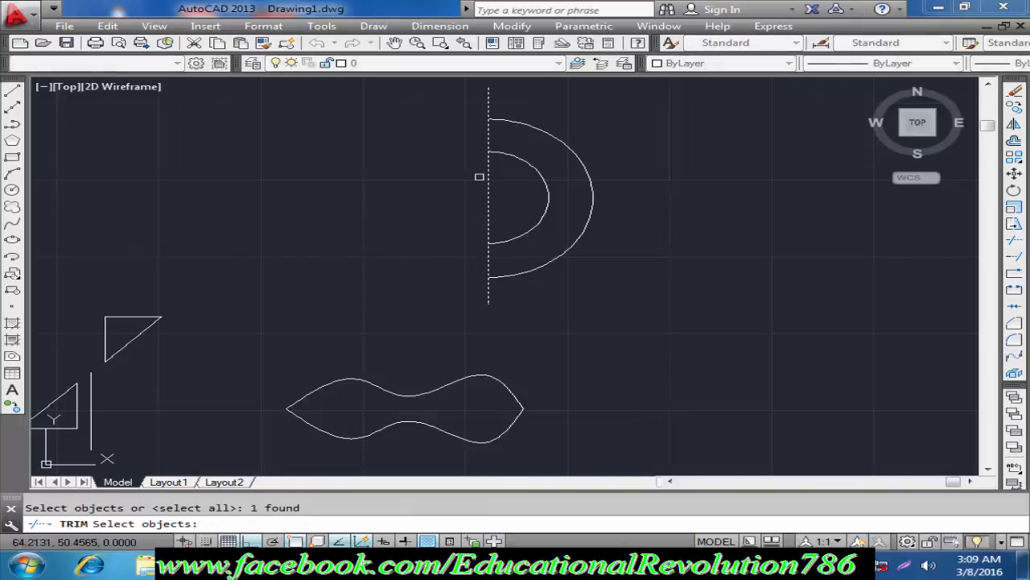
key("Escape")
Step: Trim off both ends of the vertical line that extend beyond the outer half circle
type("tr")
key("Return")
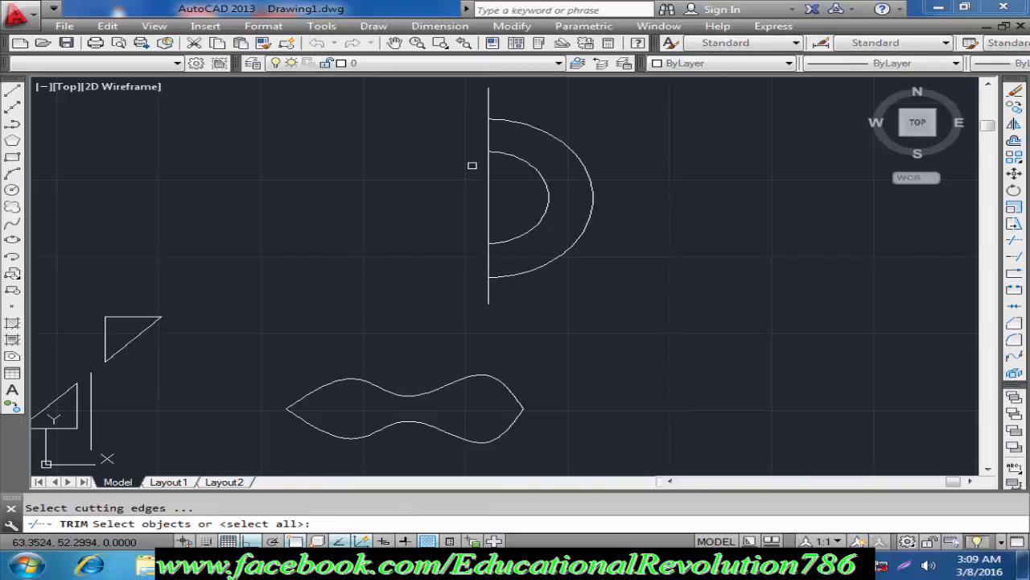
key("Return")
left_click(488, 99)
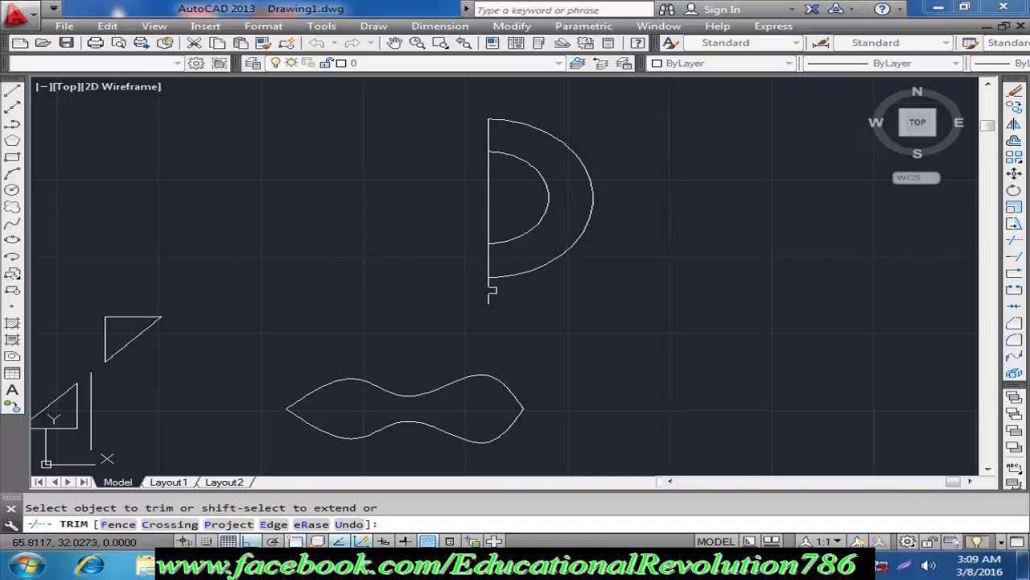
key("Escape")
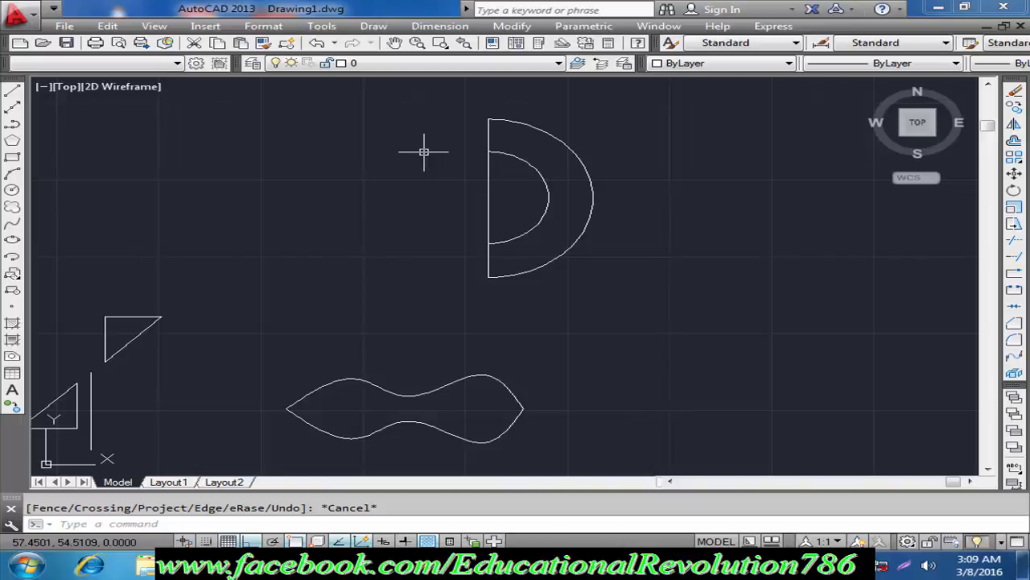
Step: Mirror both half circles about the vertical line, keeping the source objects, and erase that line
type("mi")
key("Return")
left_click(543, 130)
left_click(520, 161)
left_click(500, 138)
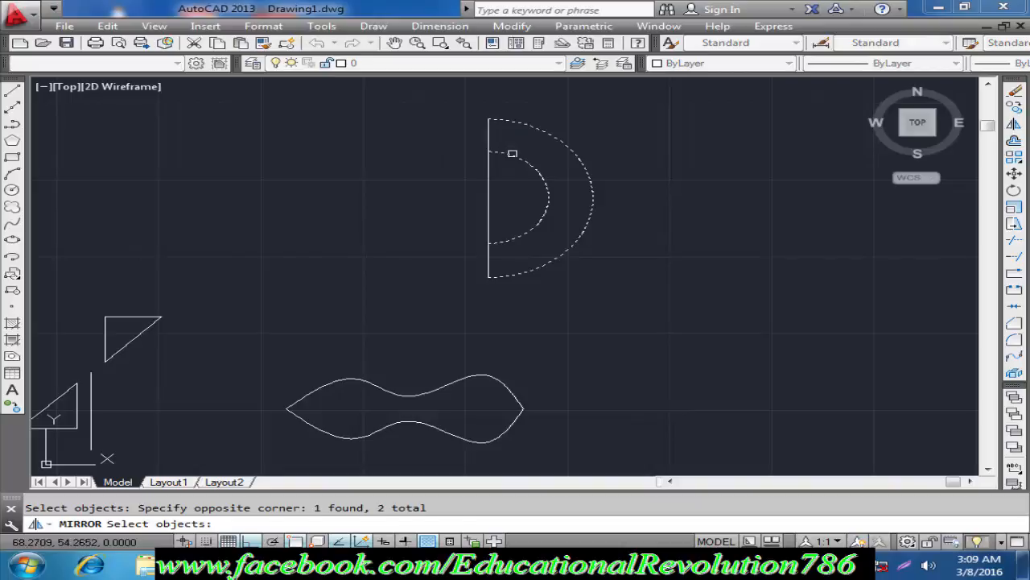
key("Return")
left_click(489, 119)
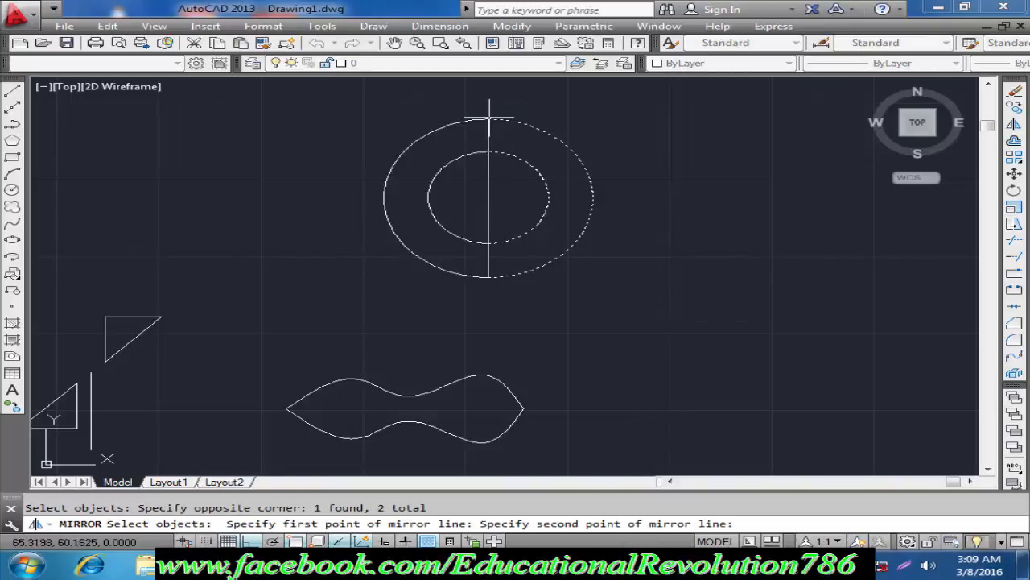
left_click(488, 279)
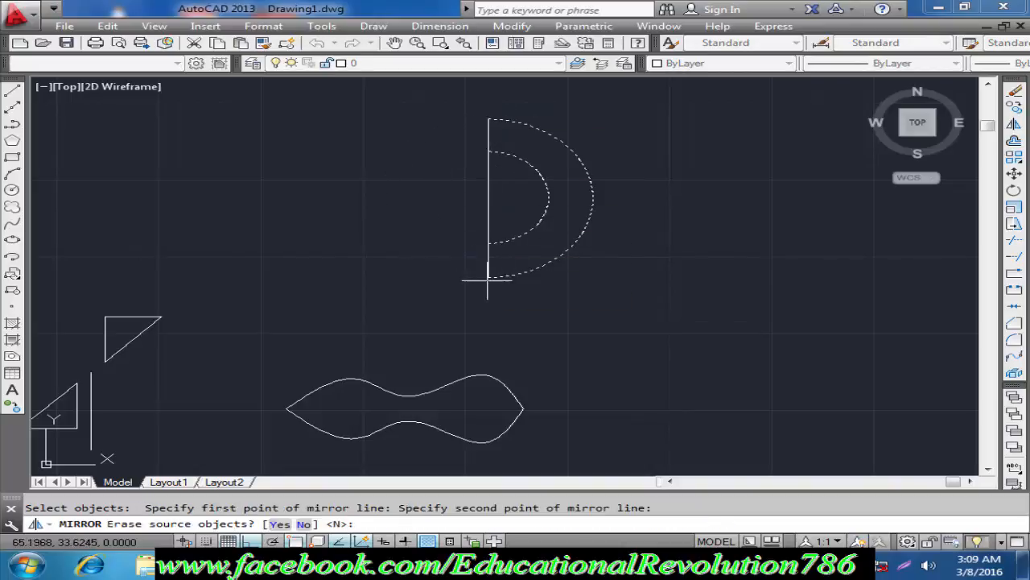
left_click(304, 524)
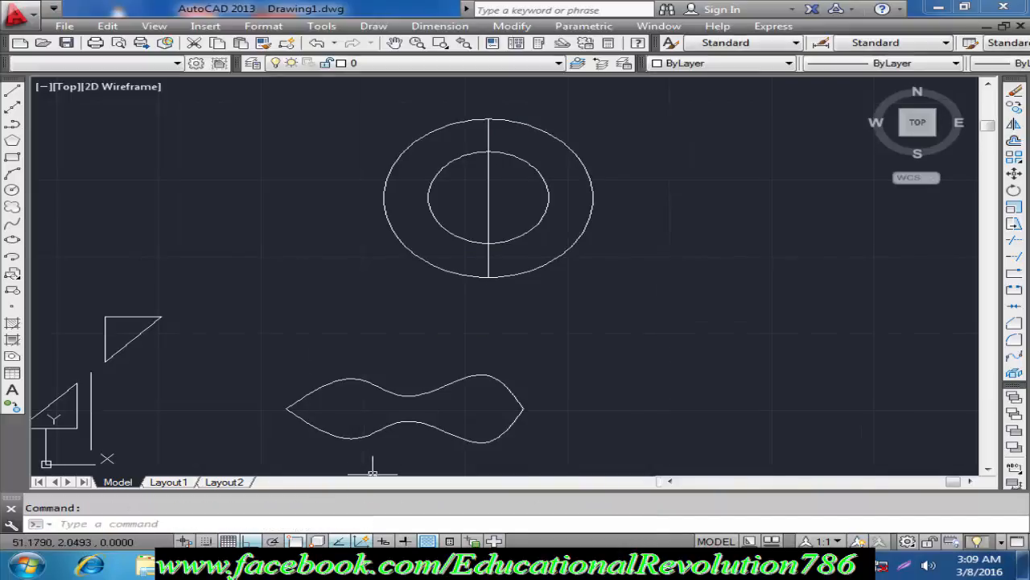
left_click(488, 140)
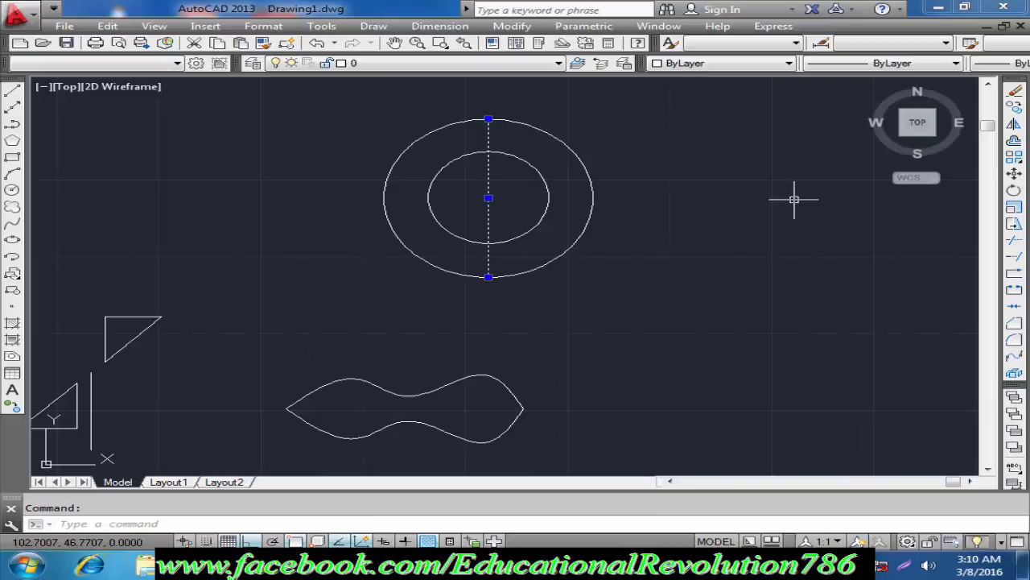
key("Delete")
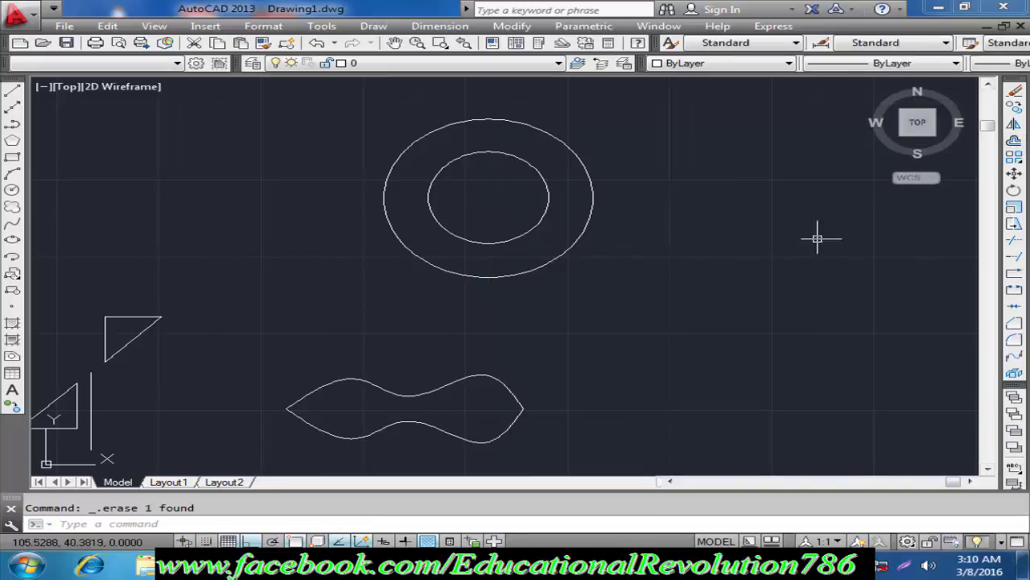
Step: Draw a vertical line about 19 units long below and to the right of the concentric circles
type("l")
key("Return")
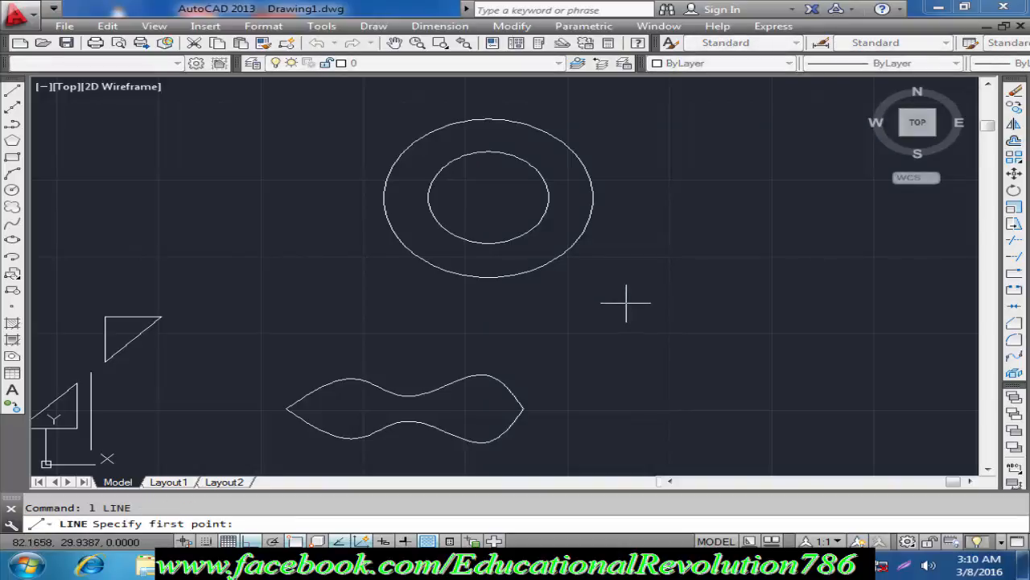
scroll(626, 301, "down", 1)
left_click(641, 272)
left_click(653, 385)
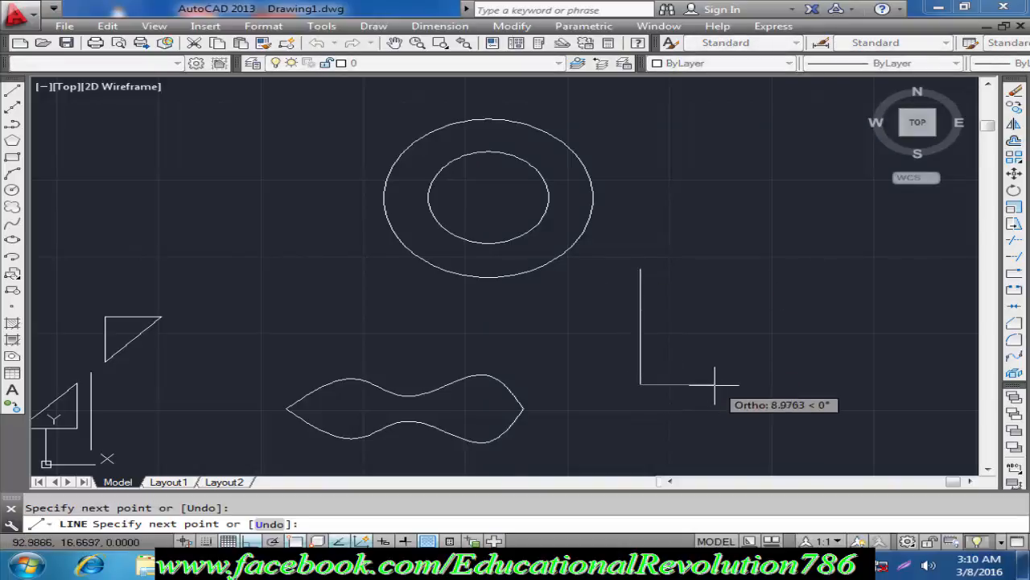
key("Return")
Step: Draw a circle with a radius of about 5 units above the short vertical line, beside the concentric circles
type("c")
key("Return")
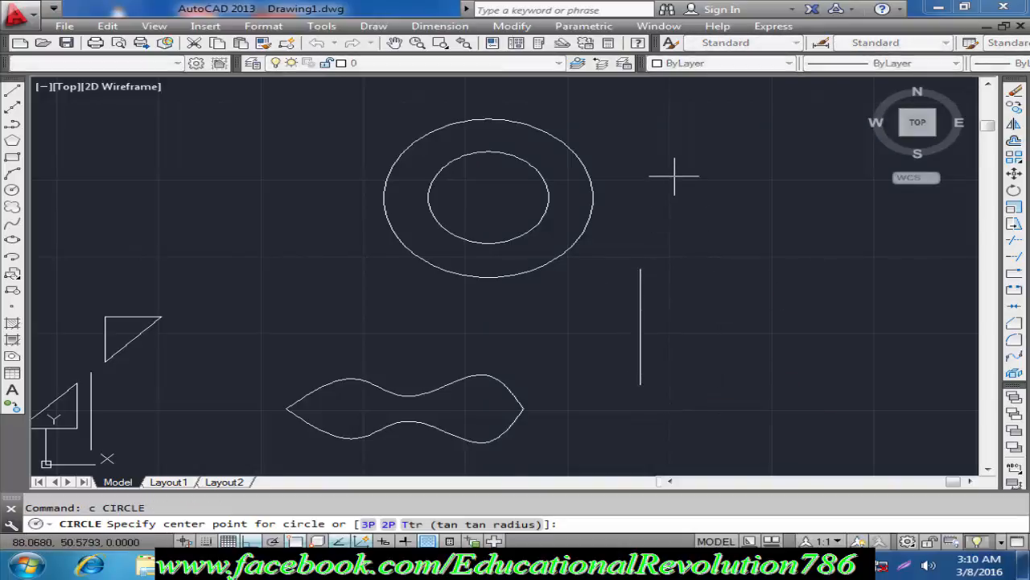
left_click(676, 177)
left_click(710, 206)
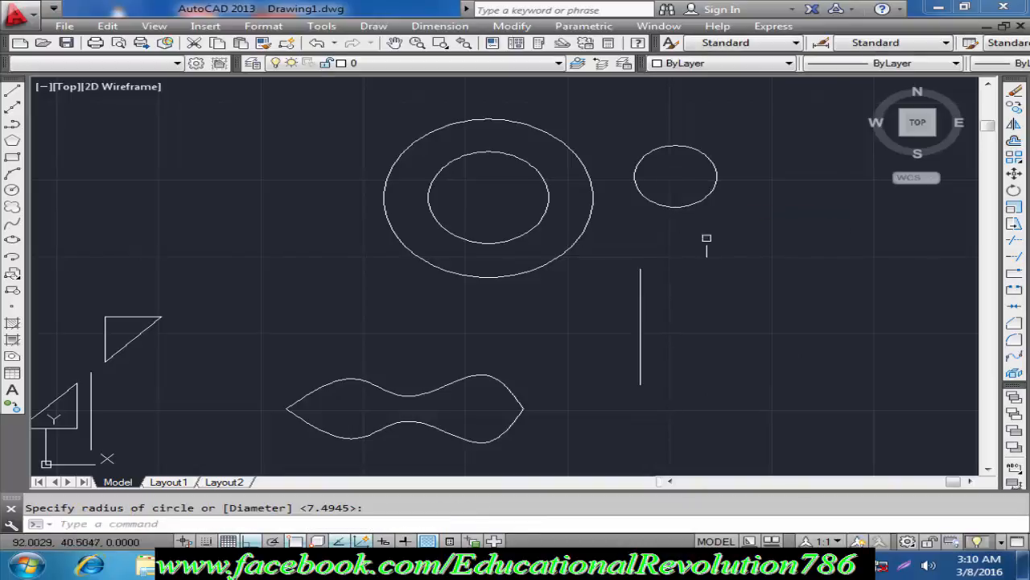
middle_click_drag(671, 250, 604, 249)
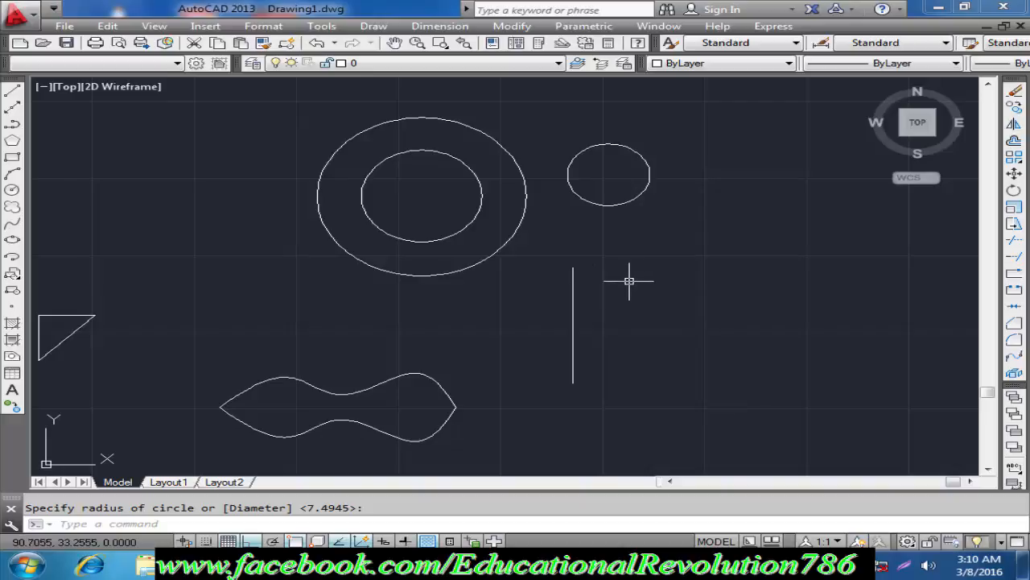
Step: Set the drawing's insertion scale units to Millimeters
type("un")
key("Return")
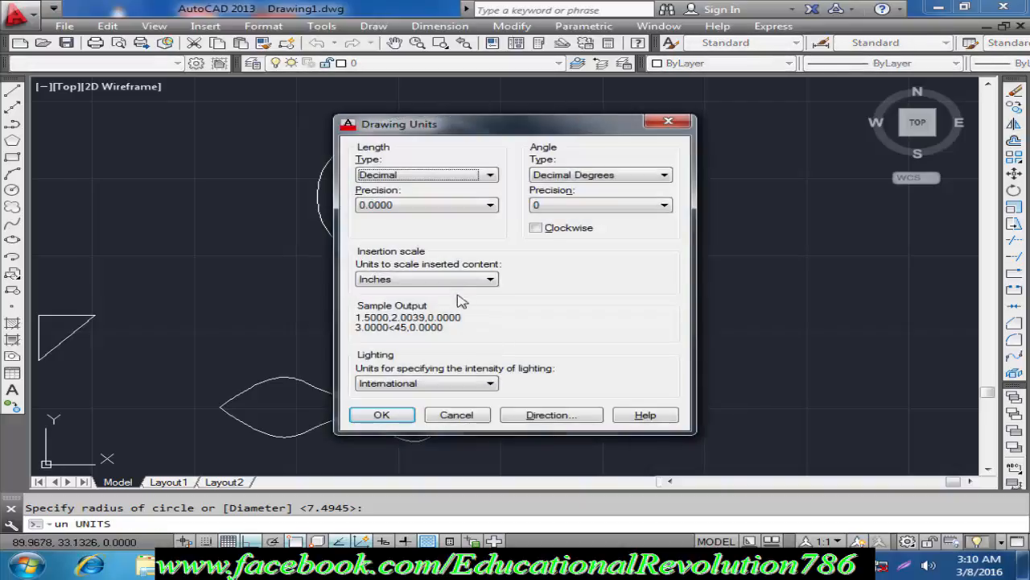
left_click(457, 280)
left_click(448, 337)
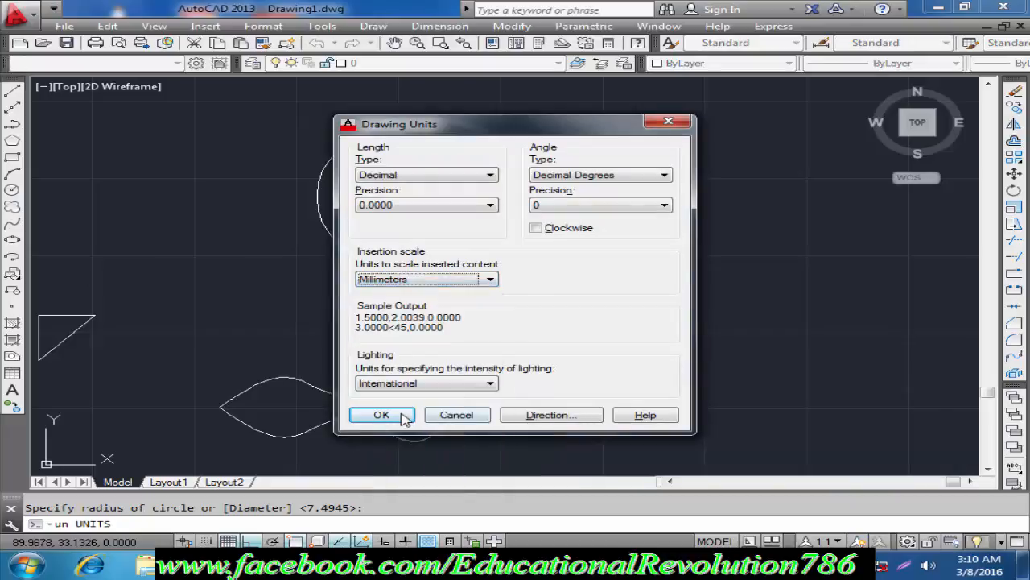
key("Return")
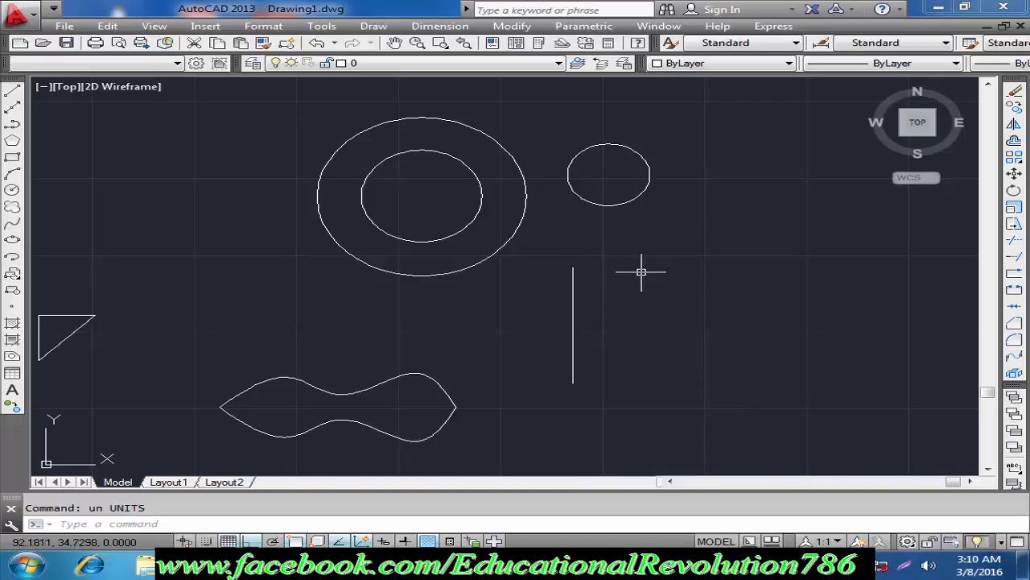
Step: Offset the short vertical line to its right in steps of 2 to make three parallel lines
left_click(1014, 141)
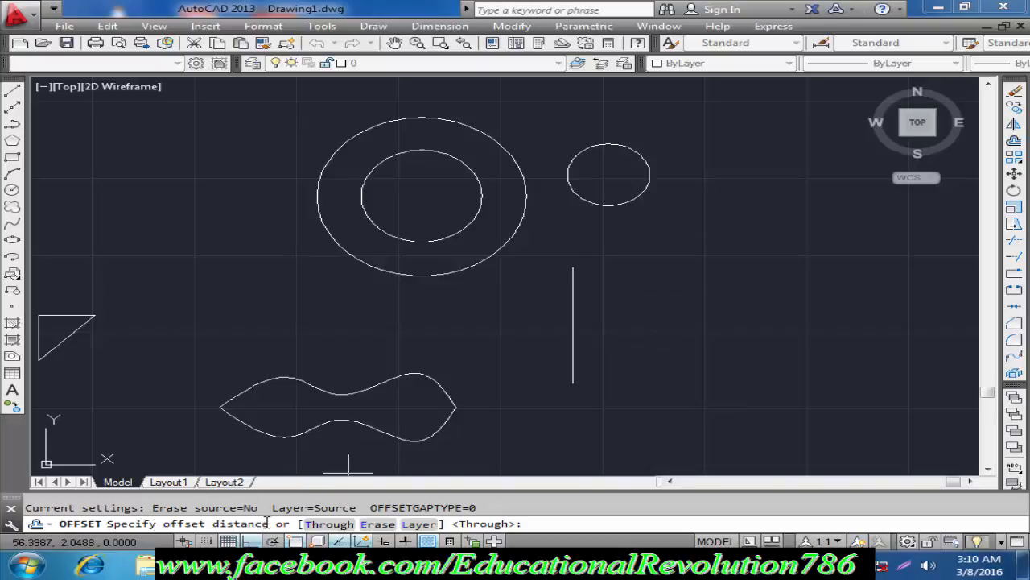
type("52")
key("Return")
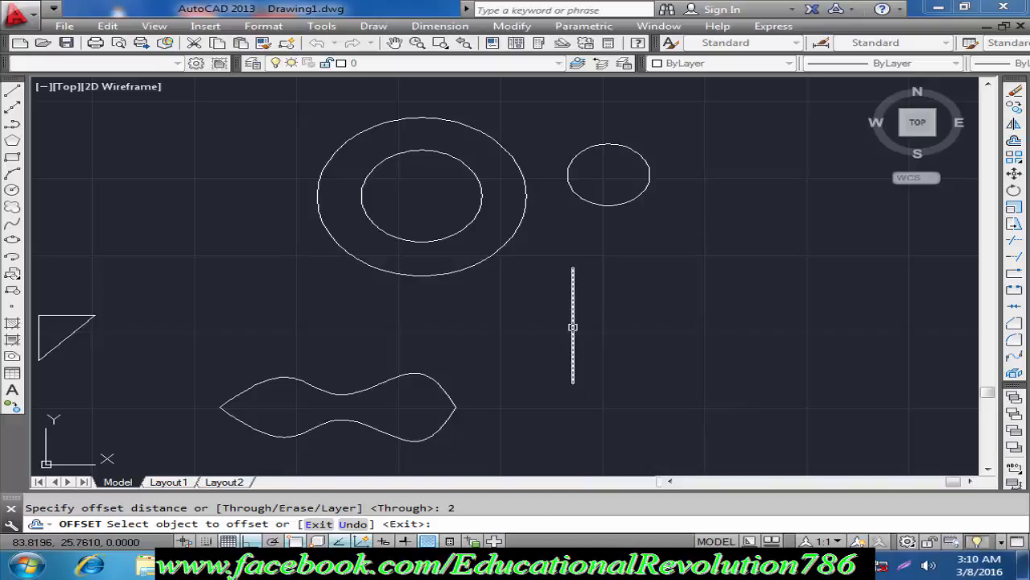
left_click(570, 326)
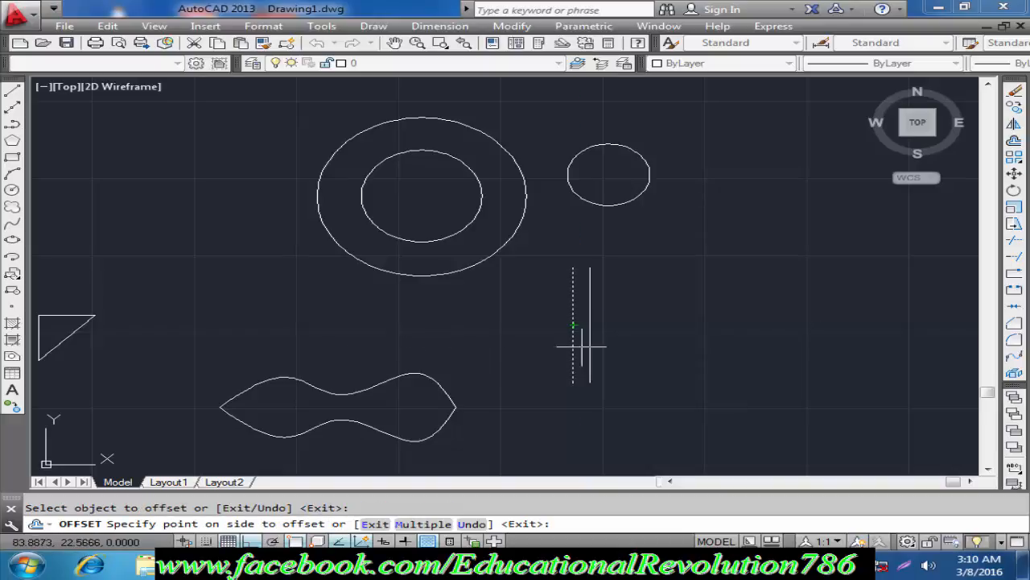
left_click(656, 338)
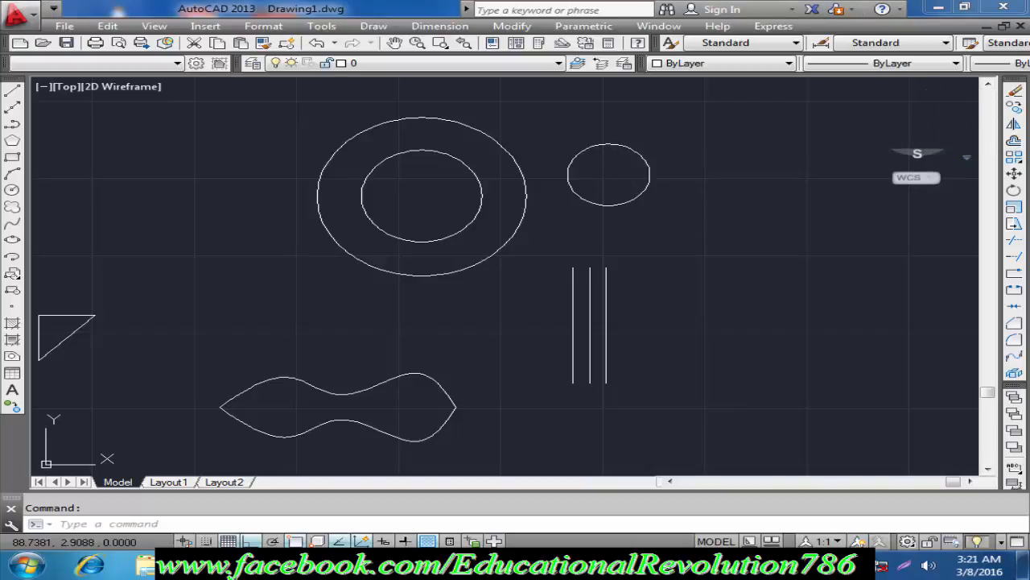
Step: Offset the small separate circle inward by a distance of 3
left_click(1014, 142)
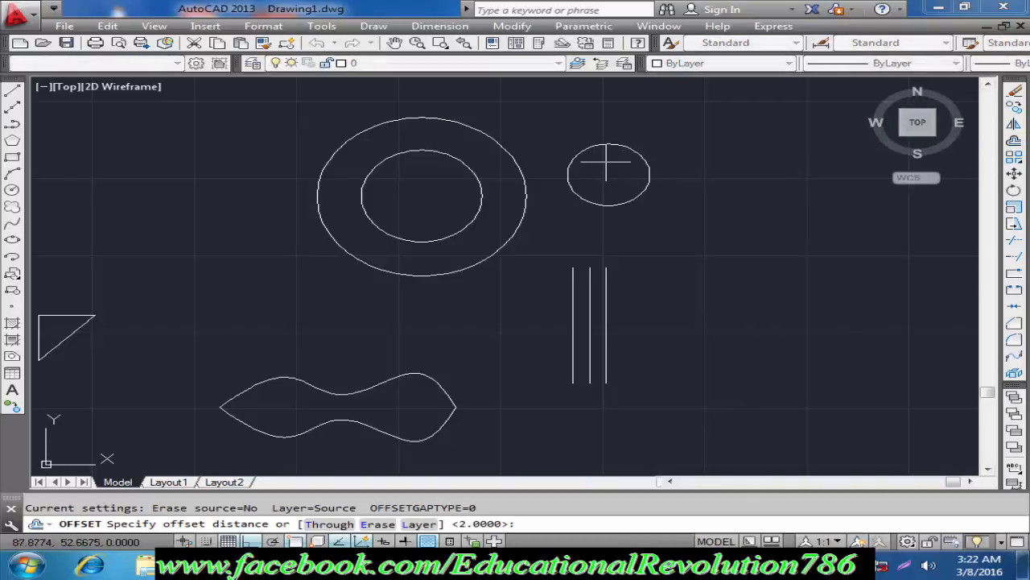
scroll(606, 159, "up", 4)
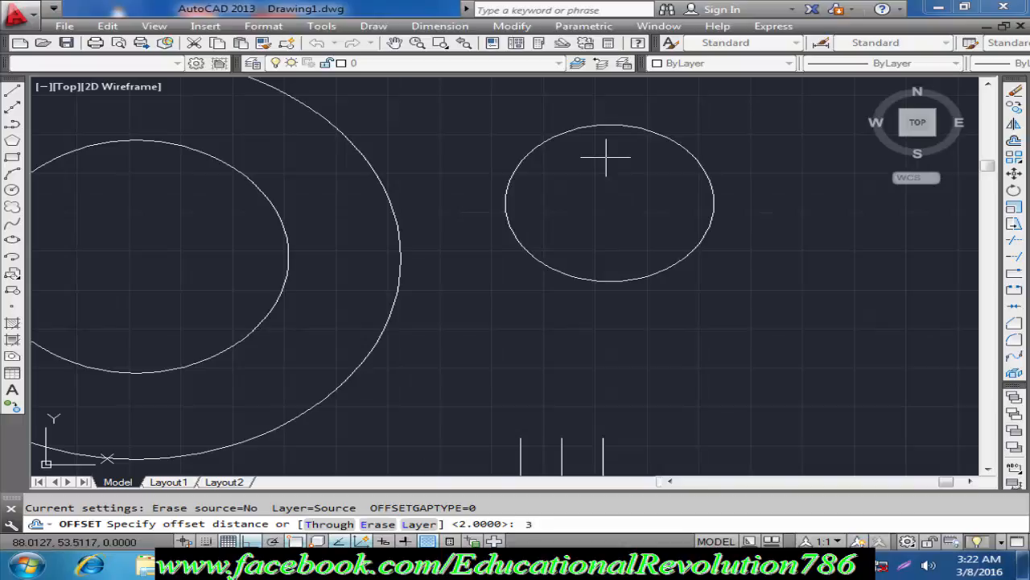
type("3")
key("Return")
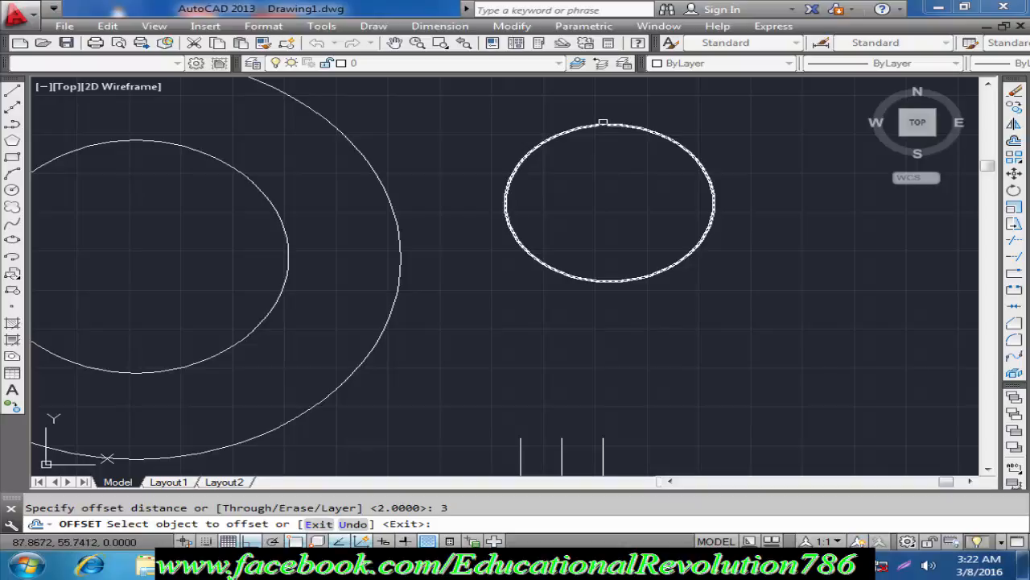
left_click(602, 123)
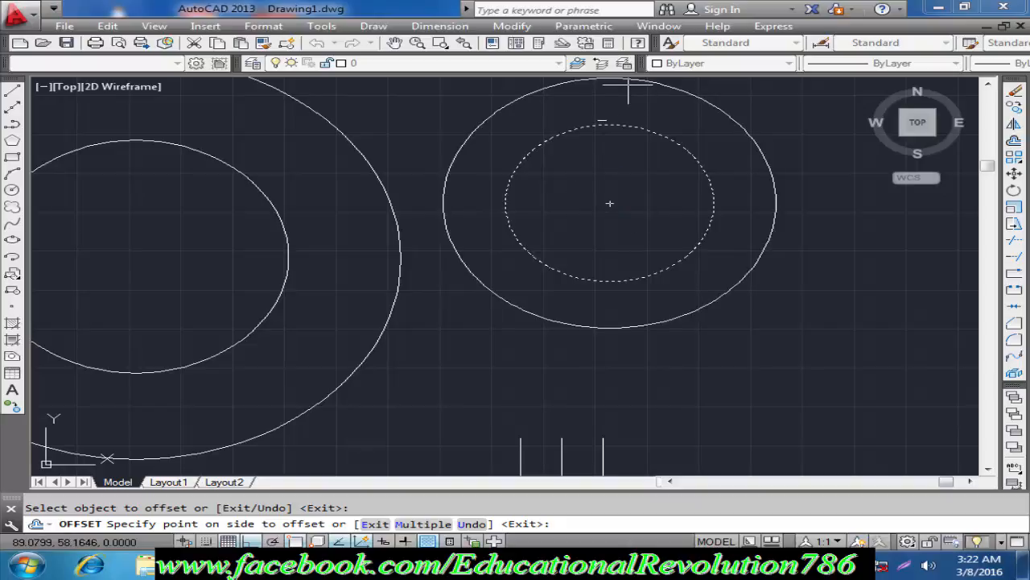
scroll(644, 93, "down", 3)
middle_click_drag(618, 144, 609, 205)
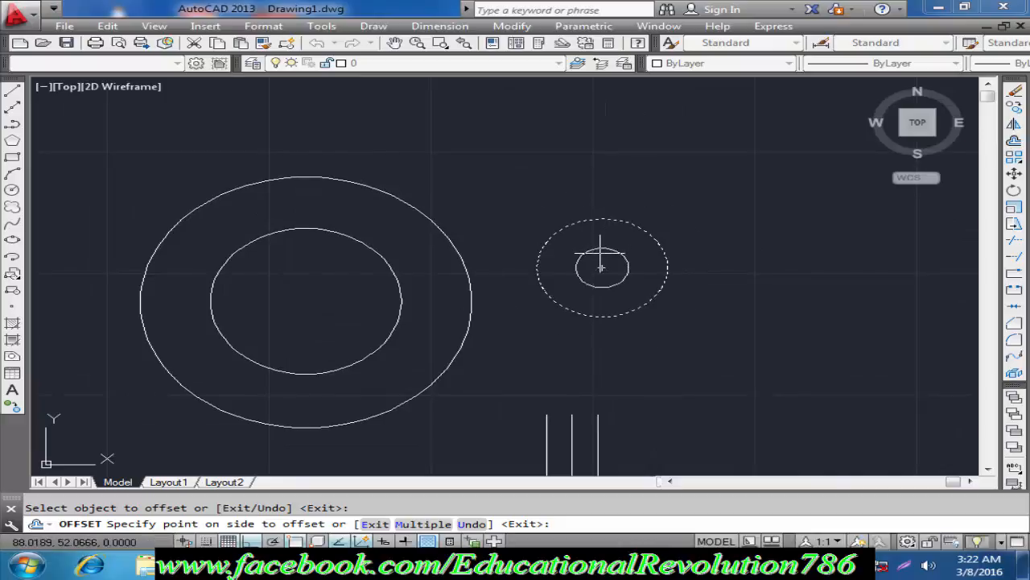
left_click(601, 266)
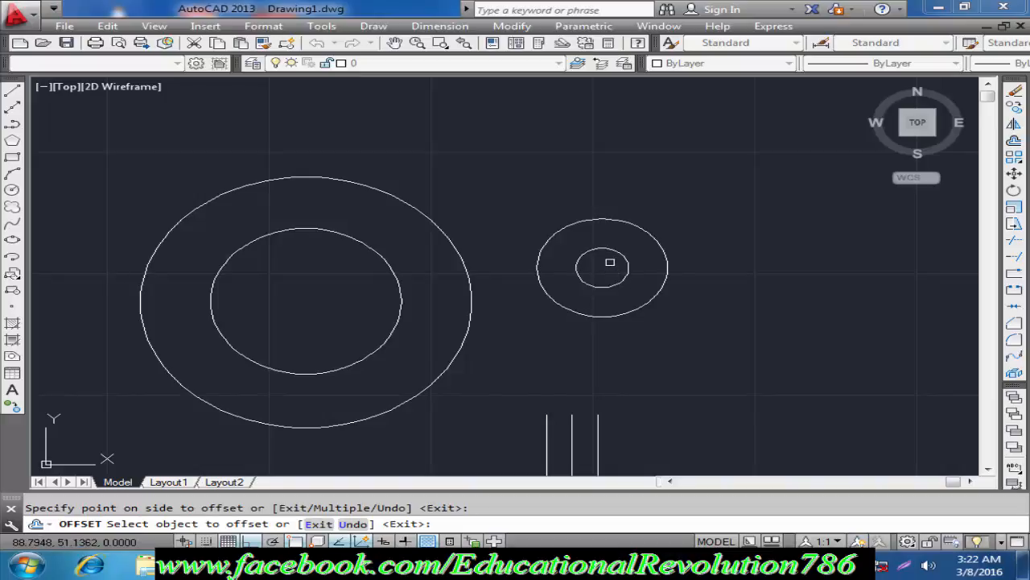
key("Escape")
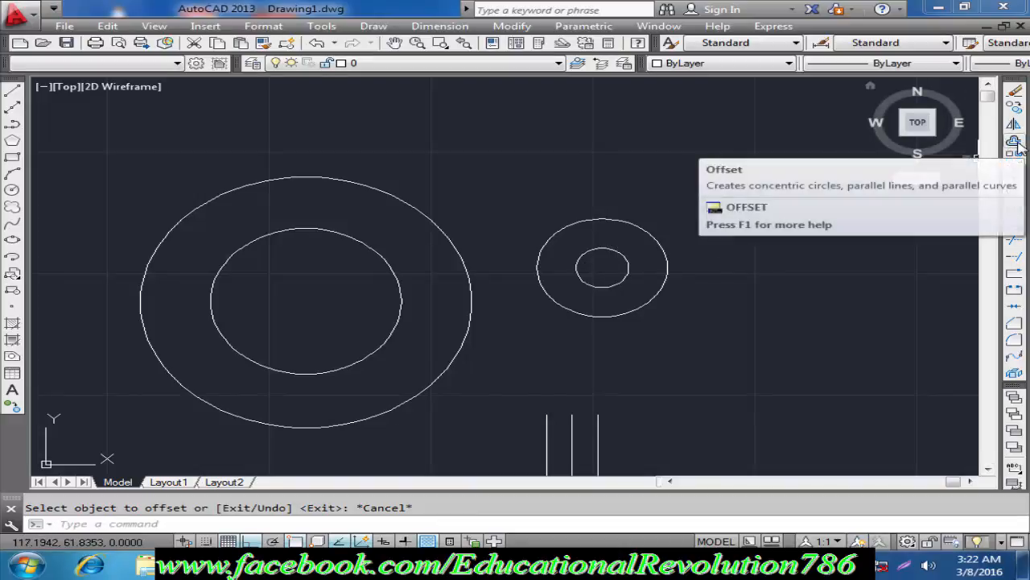
left_click(506, 29)
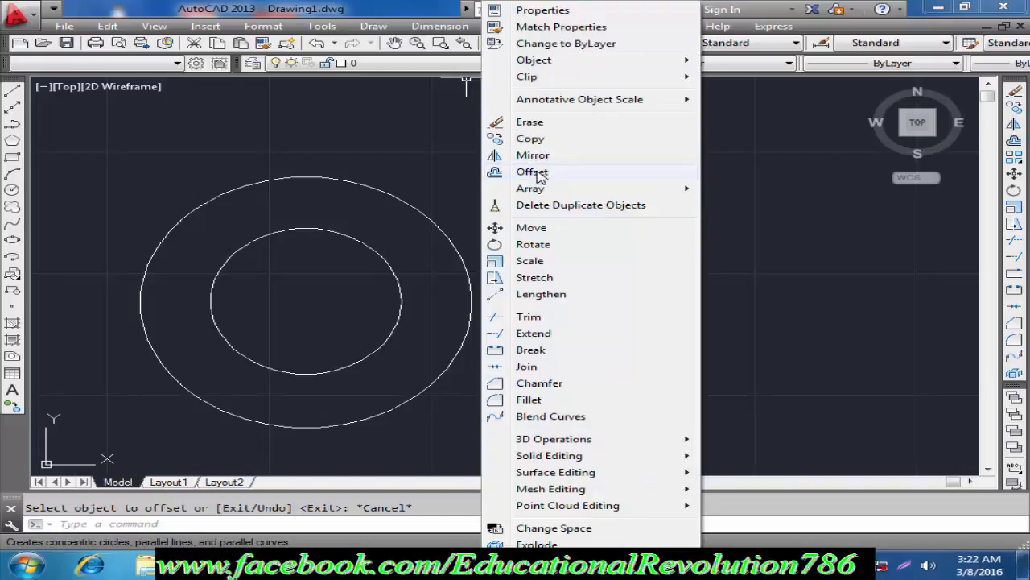
left_click(773, 187)
left_click(754, 162)
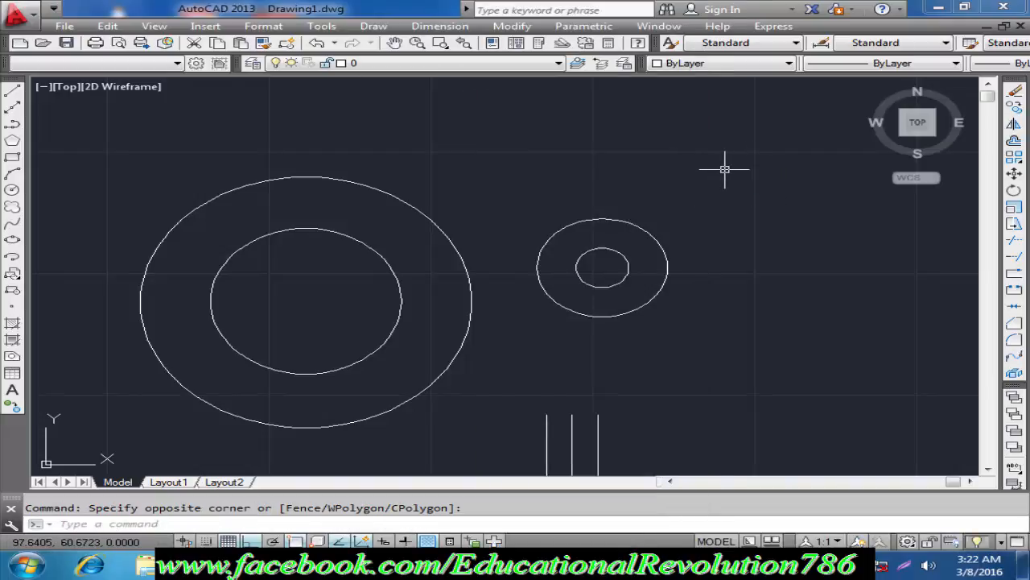
Step: Offset the inner circle of the smaller concentric pair outward by a distance of 6
type("o")
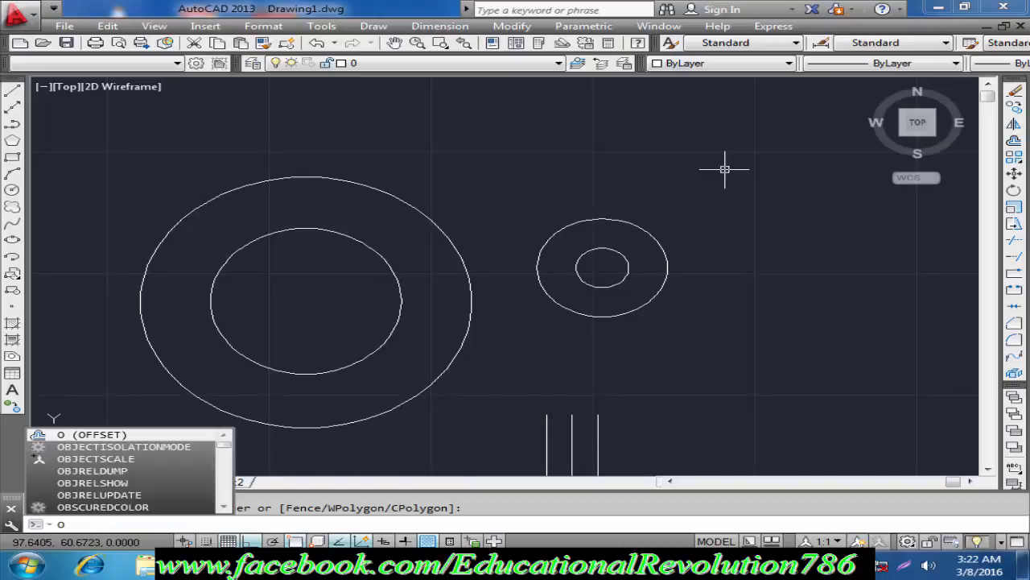
key("Return")
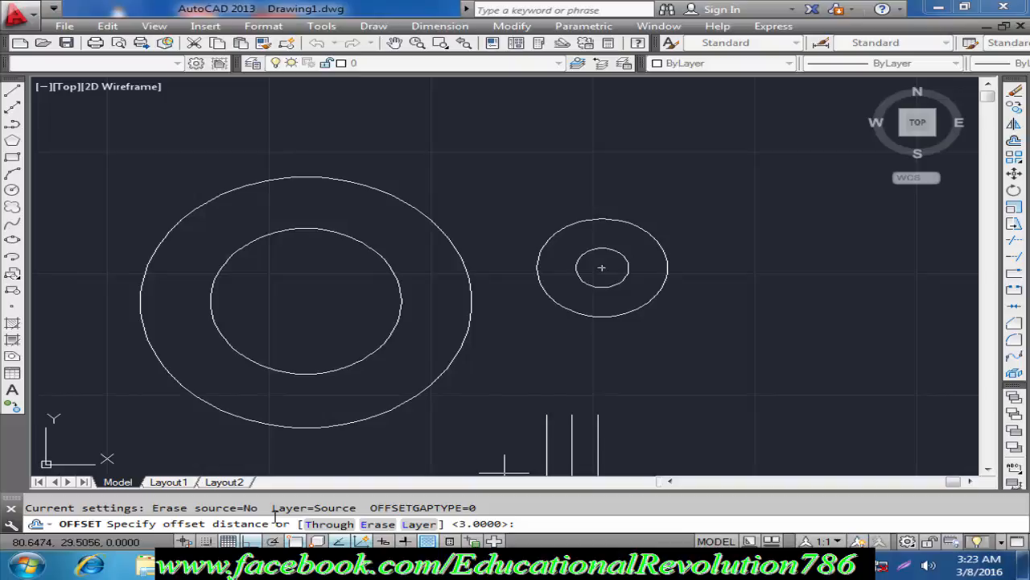
key("Return")
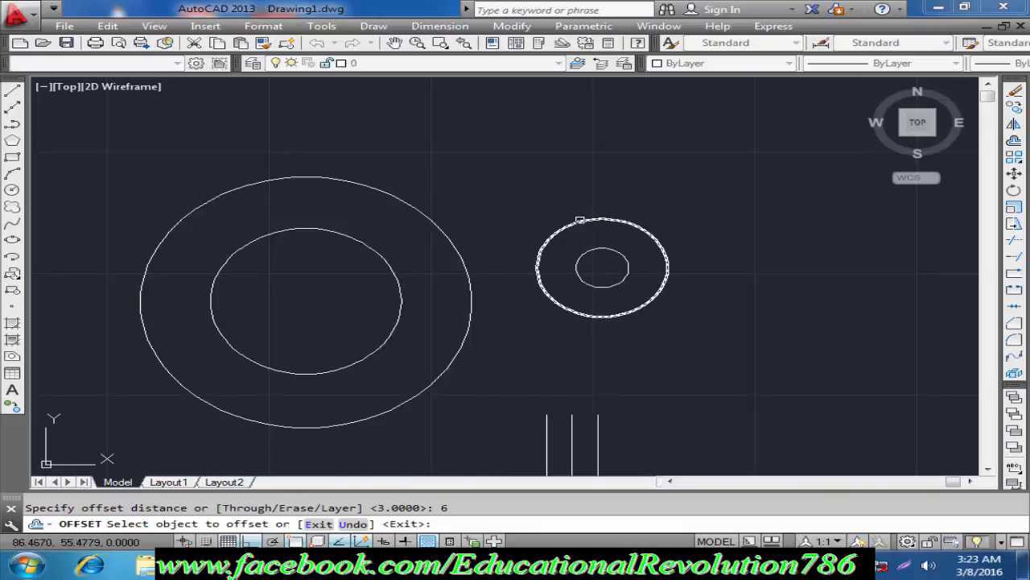
left_click(599, 246)
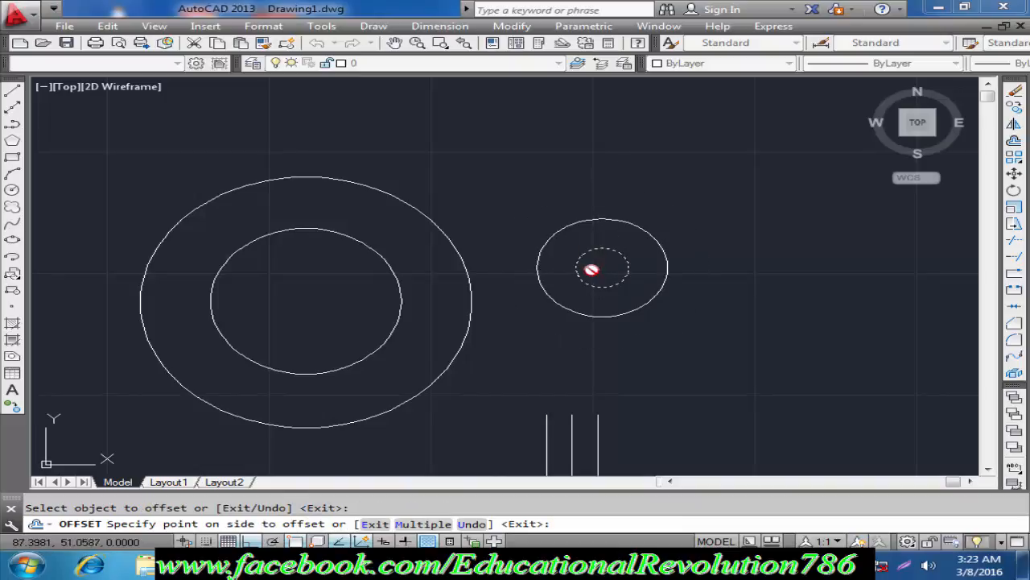
scroll(589, 269, "up", 5)
scroll(585, 267, "down", 6)
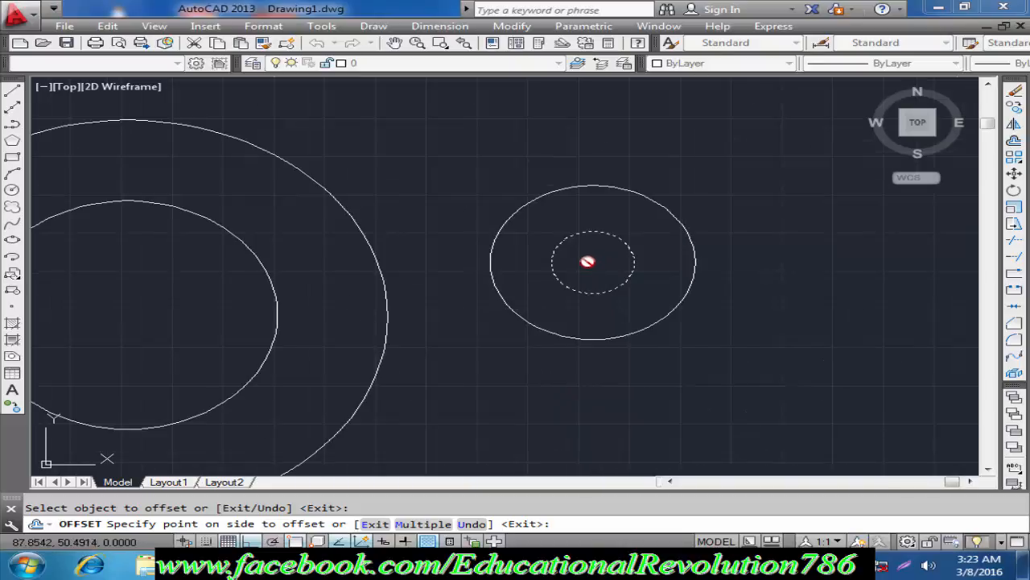
scroll(591, 246, "down", 2)
scroll(589, 253, "up", 4)
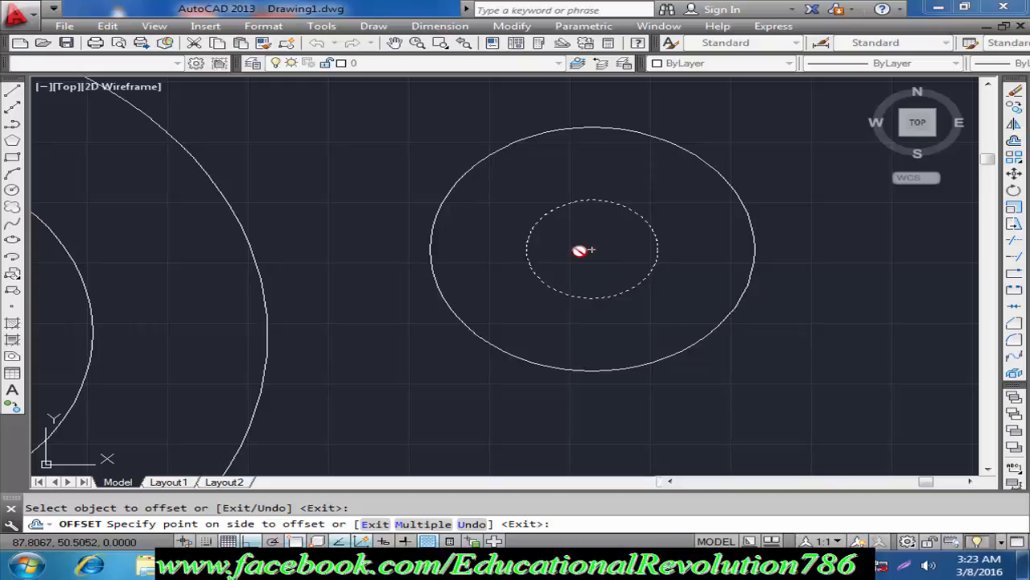
scroll(584, 251, "down", 4)
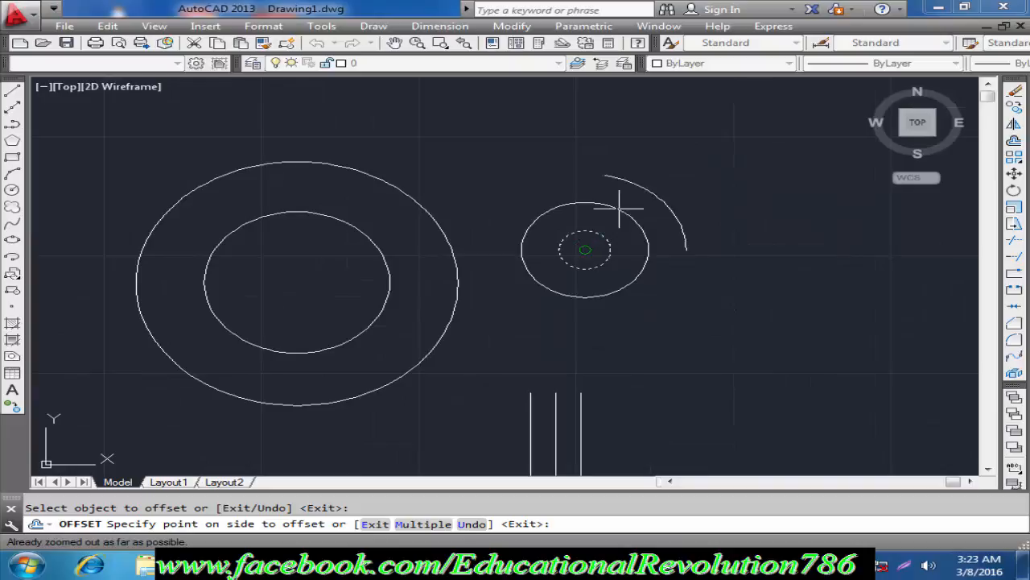
left_click(661, 176)
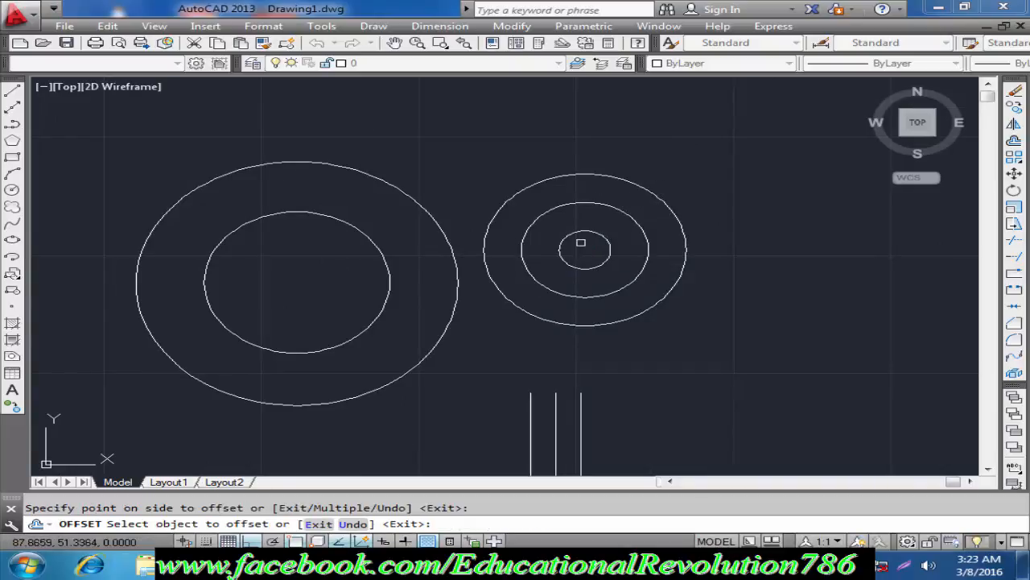
scroll(580, 245, "up", 2)
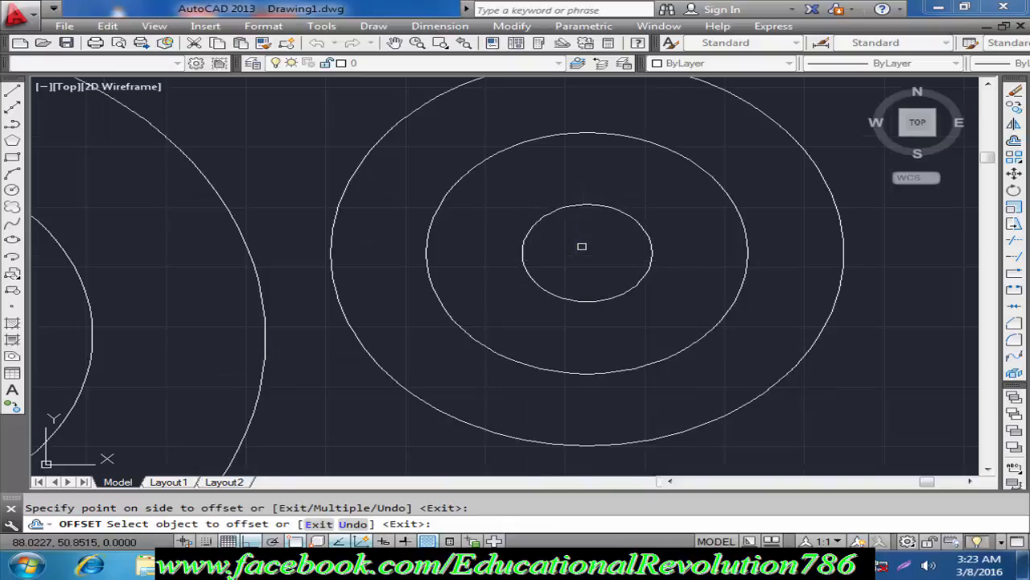
left_click(584, 205)
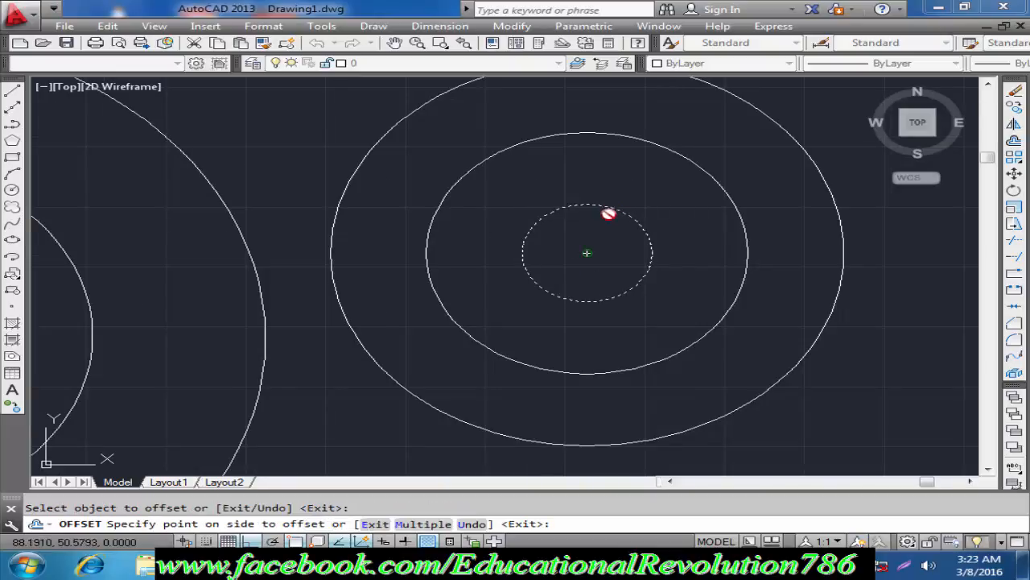
key("Escape")
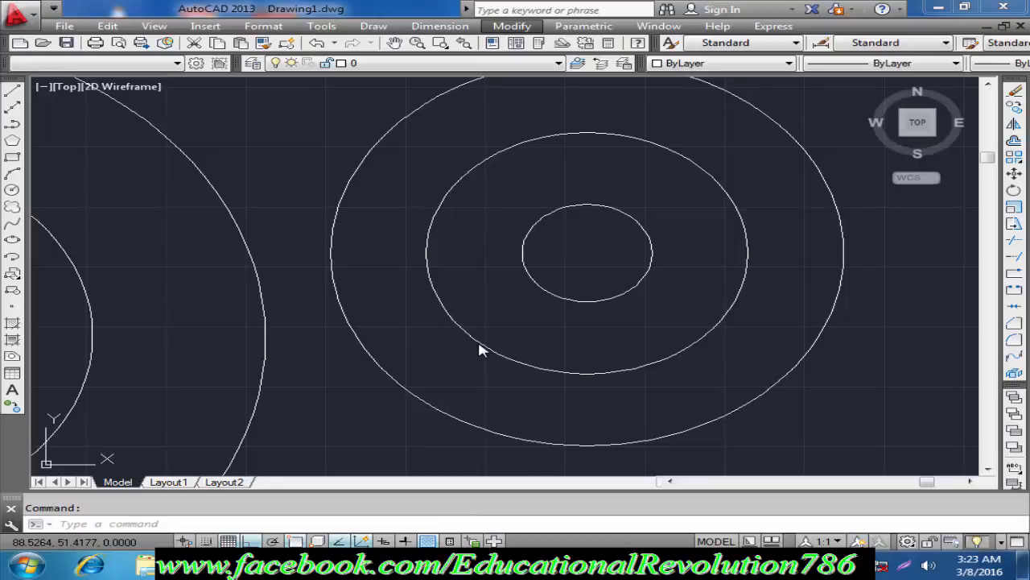
left_click(433, 366)
Step: Offset the innermost circle of the smaller concentric set inward by a distance of 1
type("o")
key("Return")
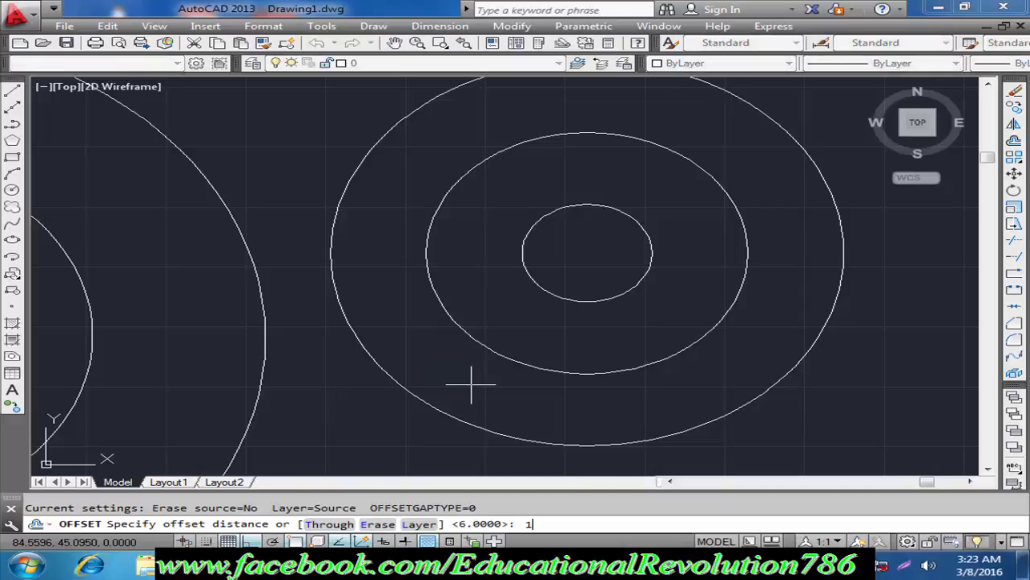
type("1")
key("Return")
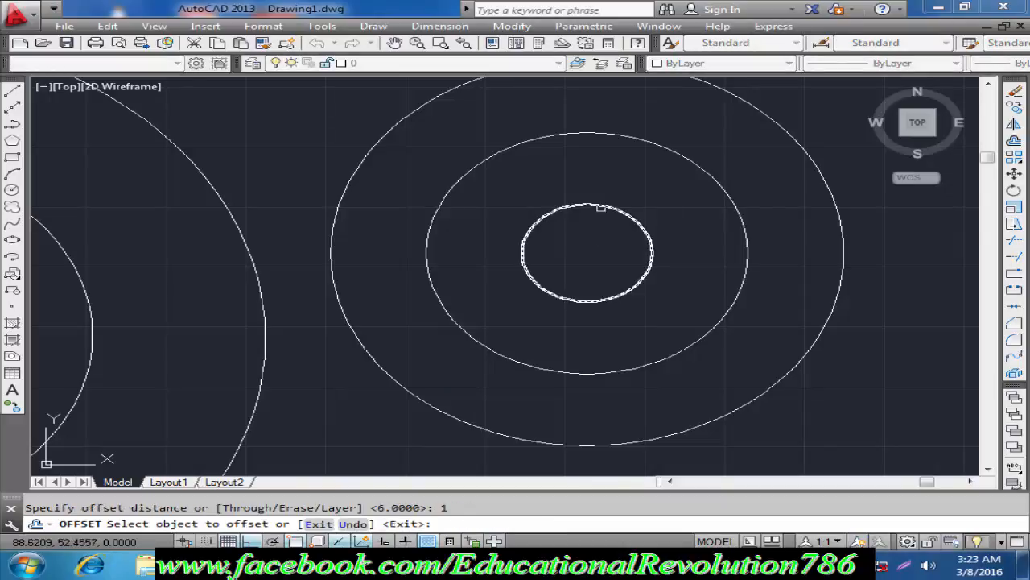
left_click(599, 209)
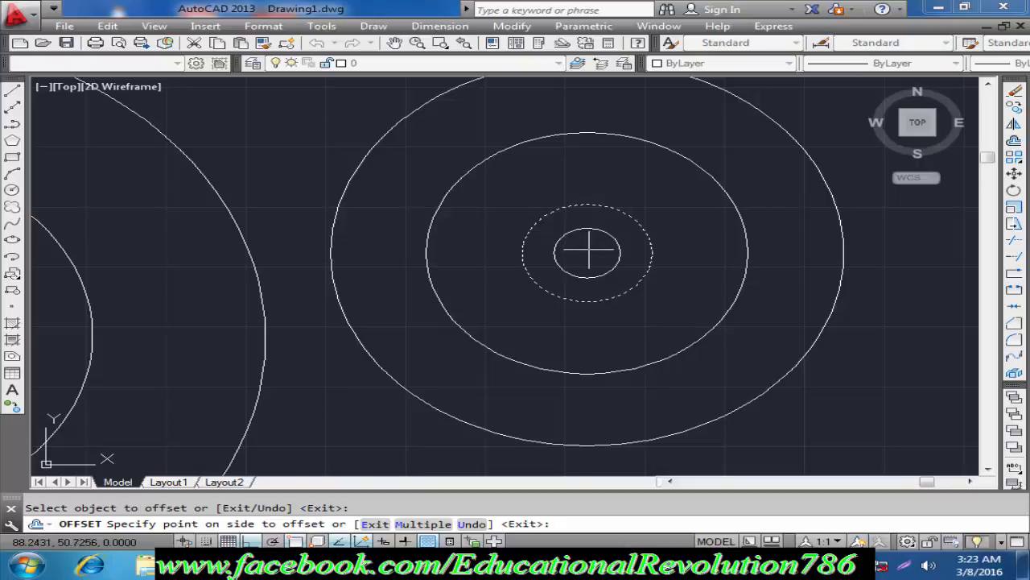
left_click(588, 253)
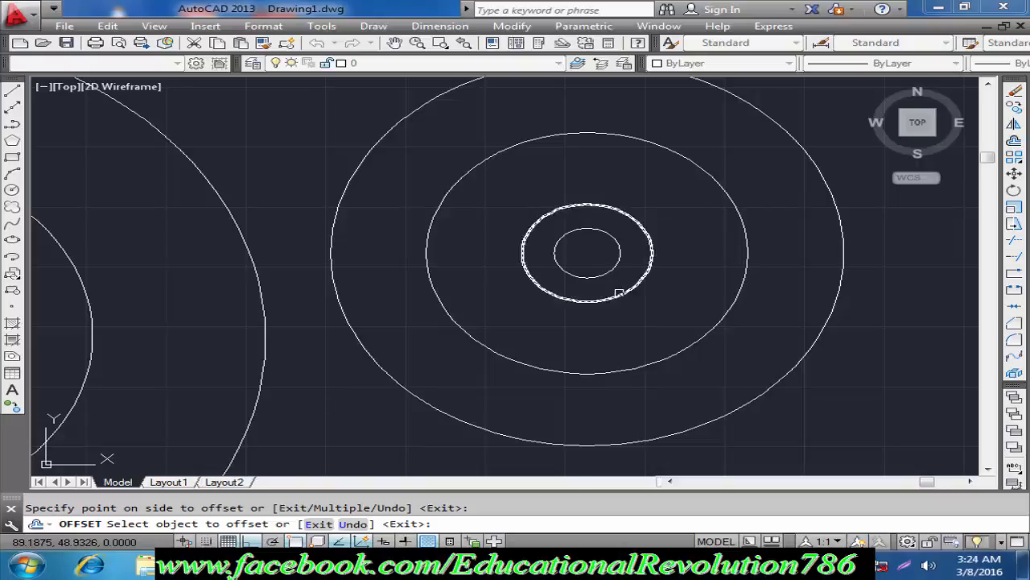
scroll(617, 289, "down", 5)
key("Escape")
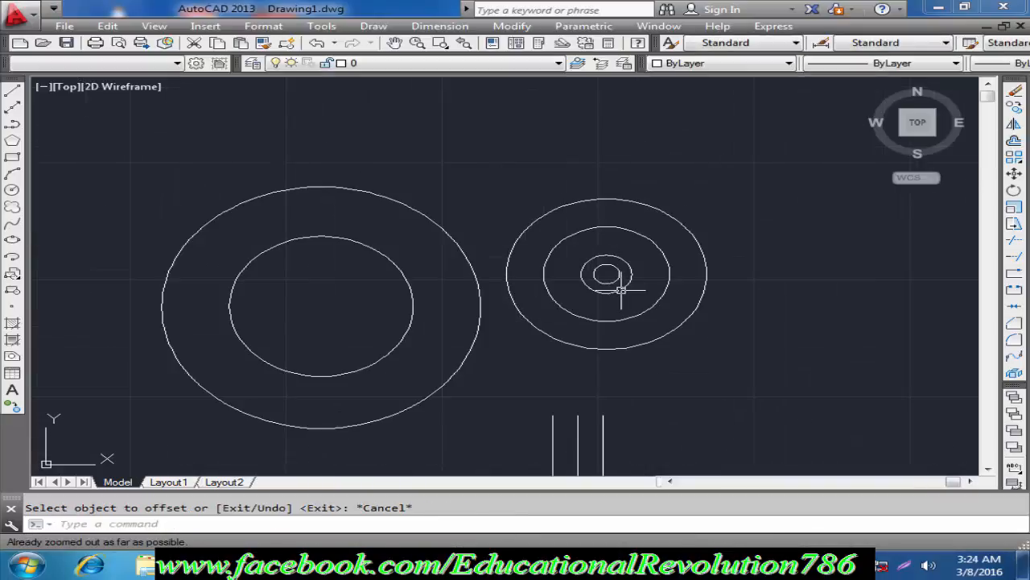
middle_click_drag(665, 349, 660, 317)
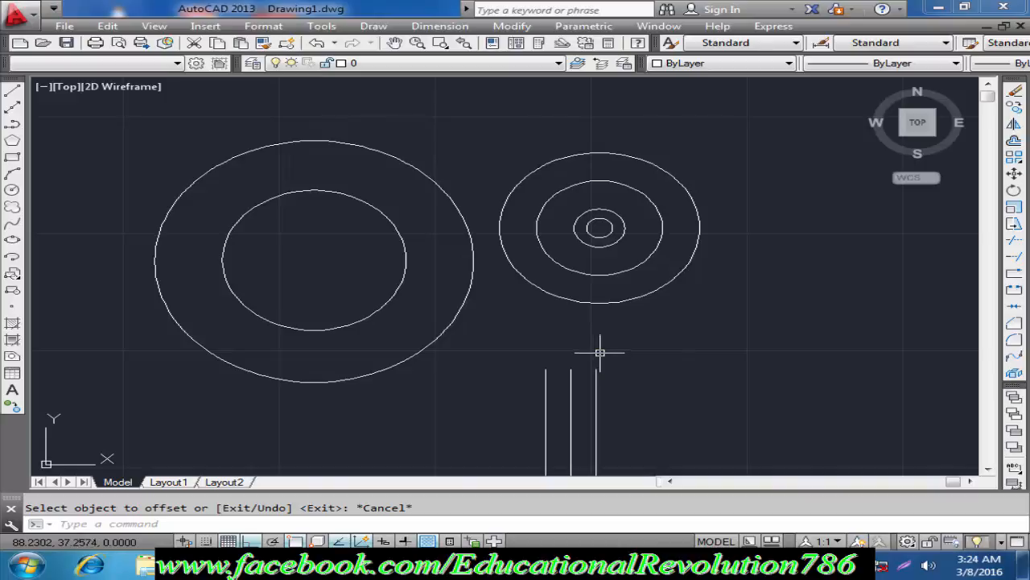
left_click(538, 570)
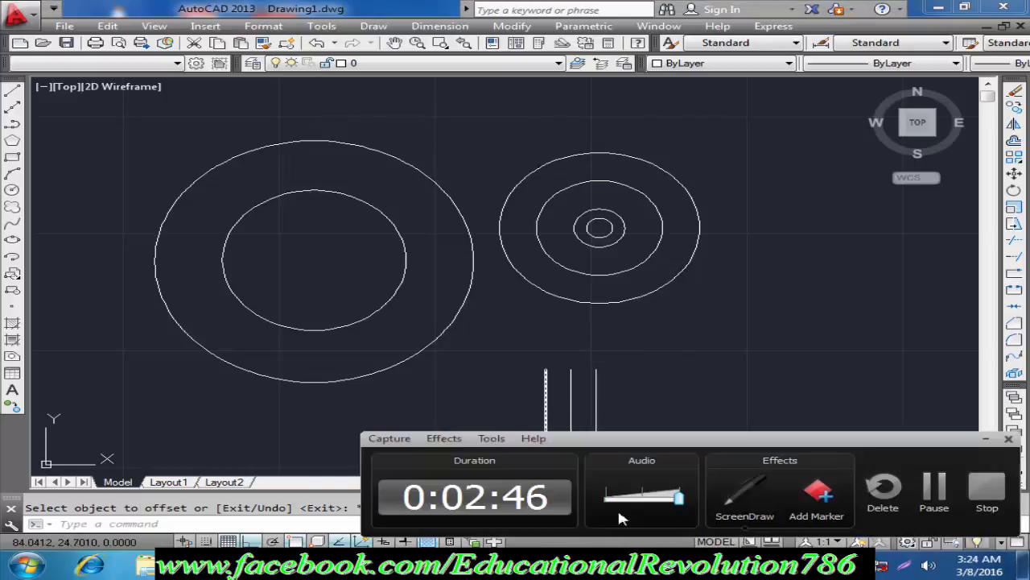
left_click(993, 484)
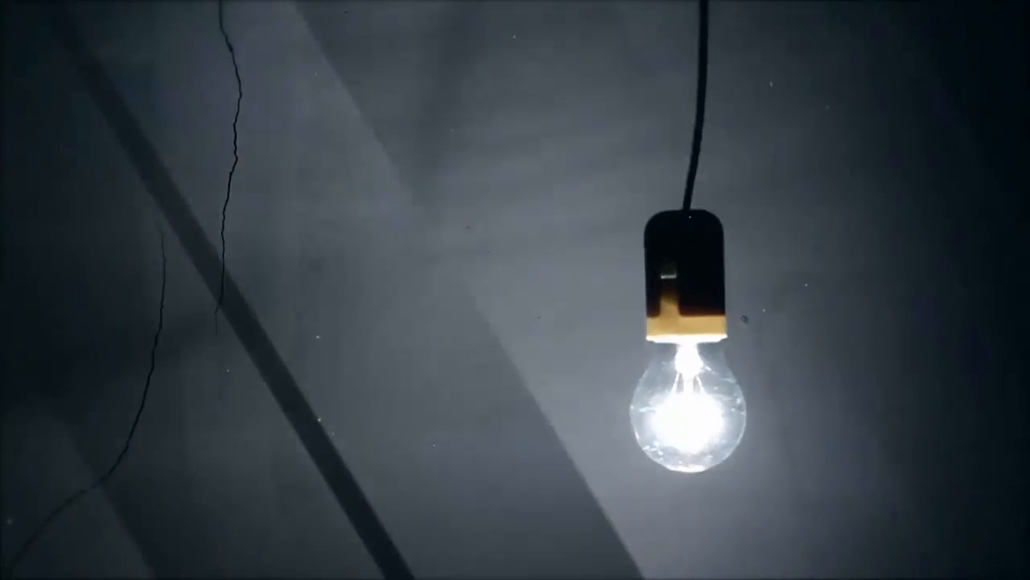